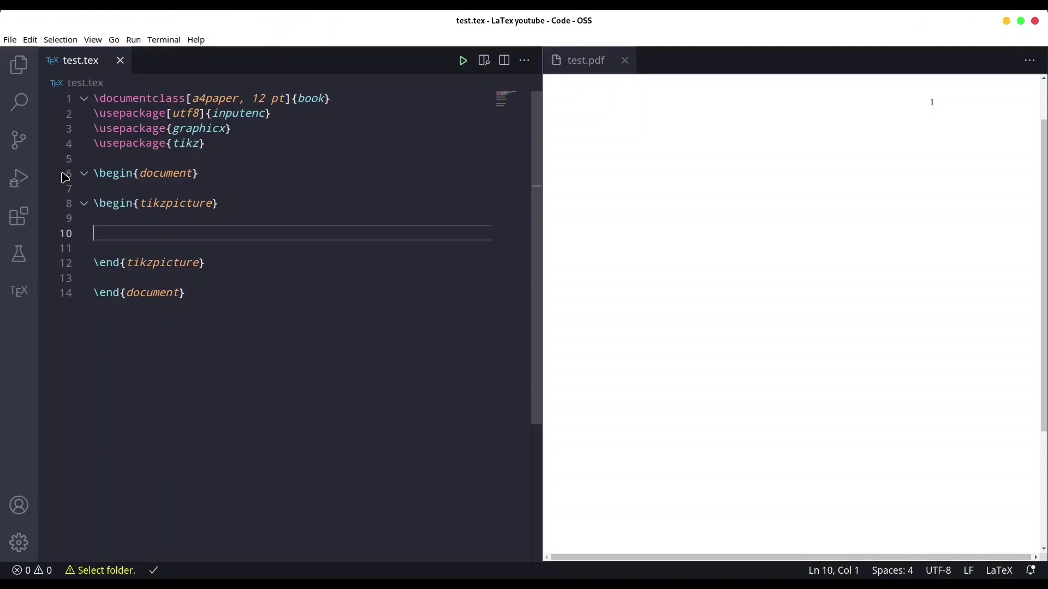
- Add a \usetikzlibrary{} line after the package imports, clearing its placeholder argument
{"action": "key", "text": "Up"}
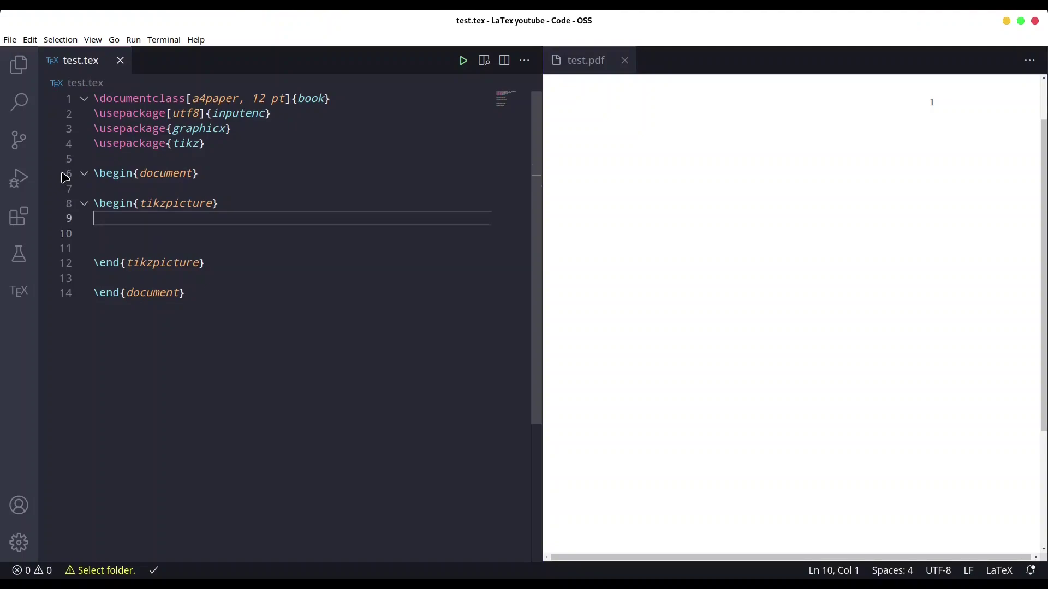
{"action": "key", "text": "Up"}
{"action": "key", "text": "Up"}
{"action": "key", "text": "Up"}
{"action": "key", "text": "Return"}
{"action": "key", "text": "Return"}
{"action": "key", "text": "Up"}
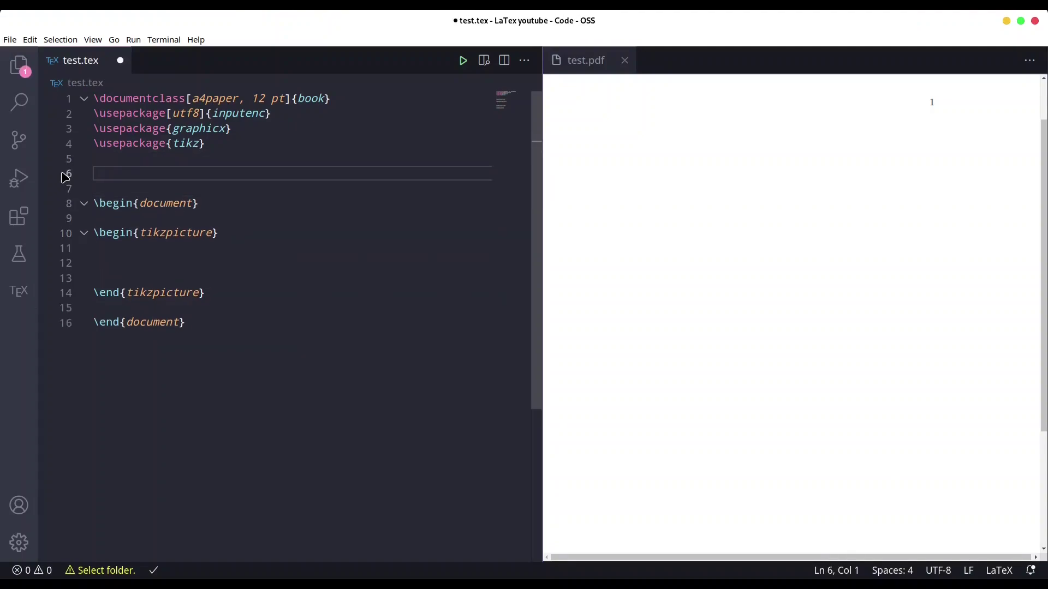
{"action": "type", "text": "\\use"}
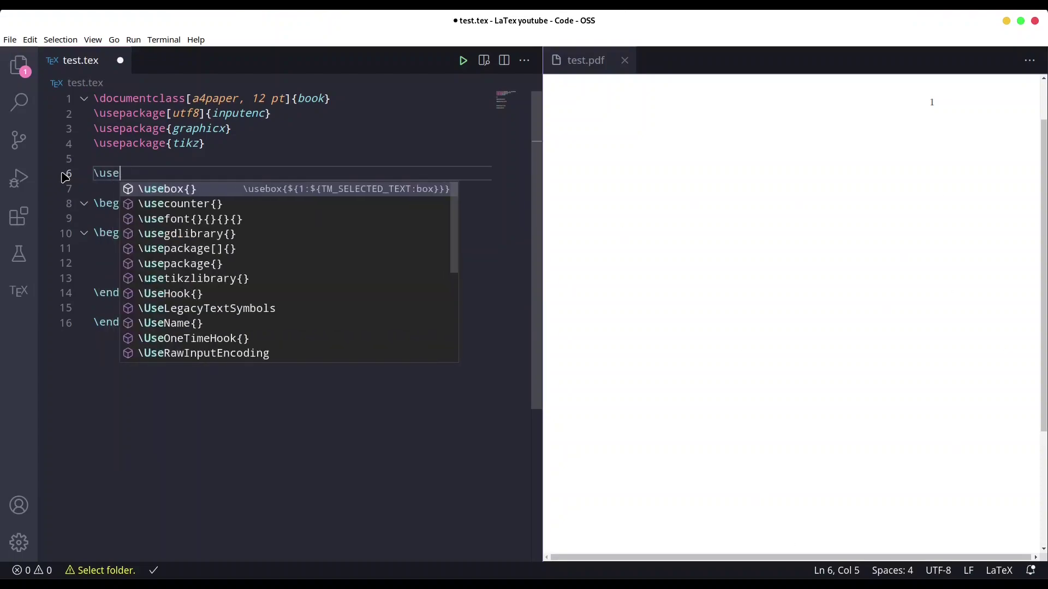
{"action": "type", "text": "ti"}
{"action": "key", "text": "Return"}
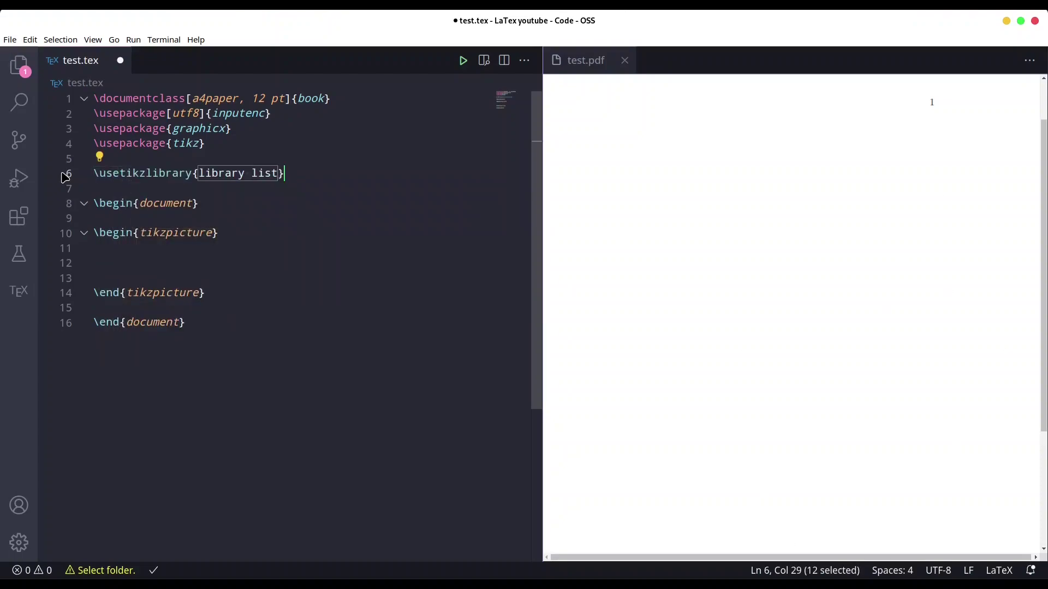
{"action": "key", "text": "End"}
{"action": "key", "text": "shift+End"}
{"action": "key", "text": "Right"}
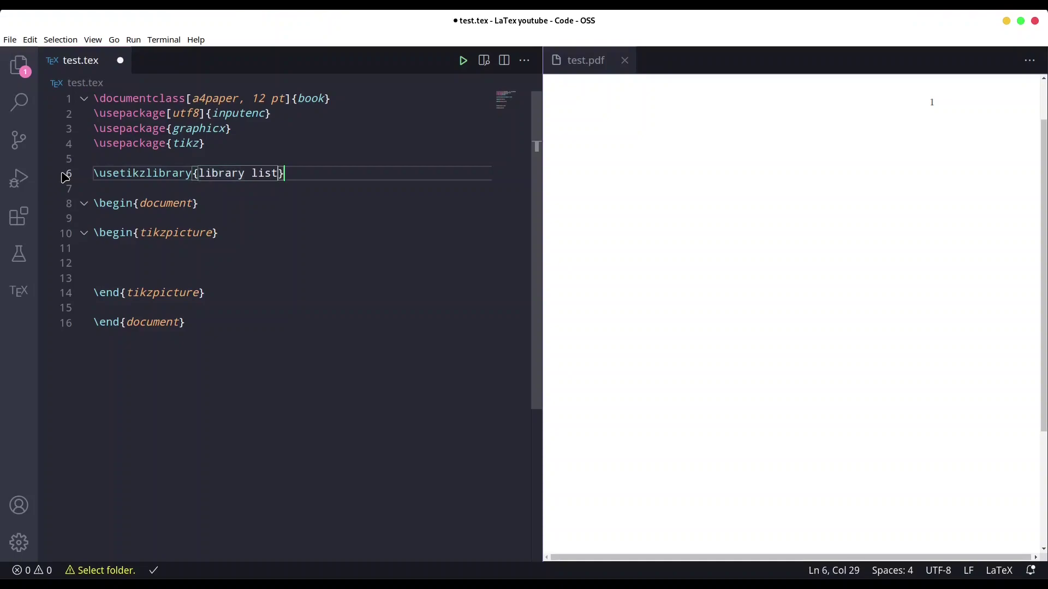
{"action": "key", "text": "BackSpace"}
{"action": "key", "text": "BackSpace"}
{"action": "key", "text": "BackSpace"}
{"action": "key", "text": "BackSpace"}
{"action": "key", "text": "BackSpace"}
{"action": "key", "text": "BackSpace"}
{"action": "key", "text": "BackSpace"}
{"action": "key", "text": "BackSpace"}
{"action": "key", "text": "BackSpace"}
{"action": "key", "text": "BackSpace"}
{"action": "key", "text": "BackSpace"}
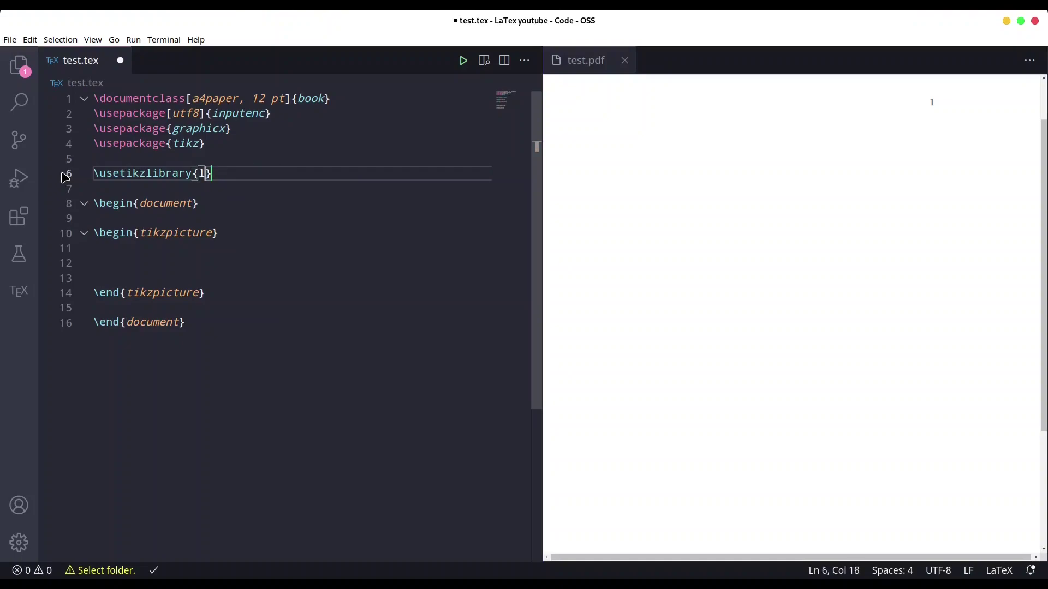
{"action": "type", "text": "patt"}
- Fill the argument as patterns, fix the stray line break, and move into the tikzpicture body
{"action": "key", "text": "Return"}
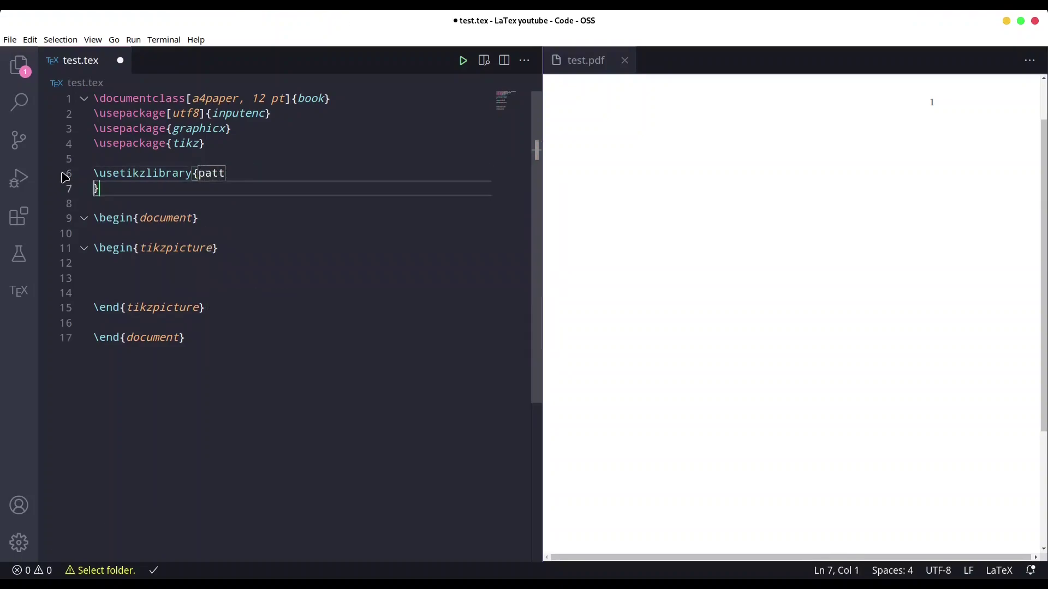
{"action": "key", "text": "BackSpace"}
{"action": "type", "text": "er"}
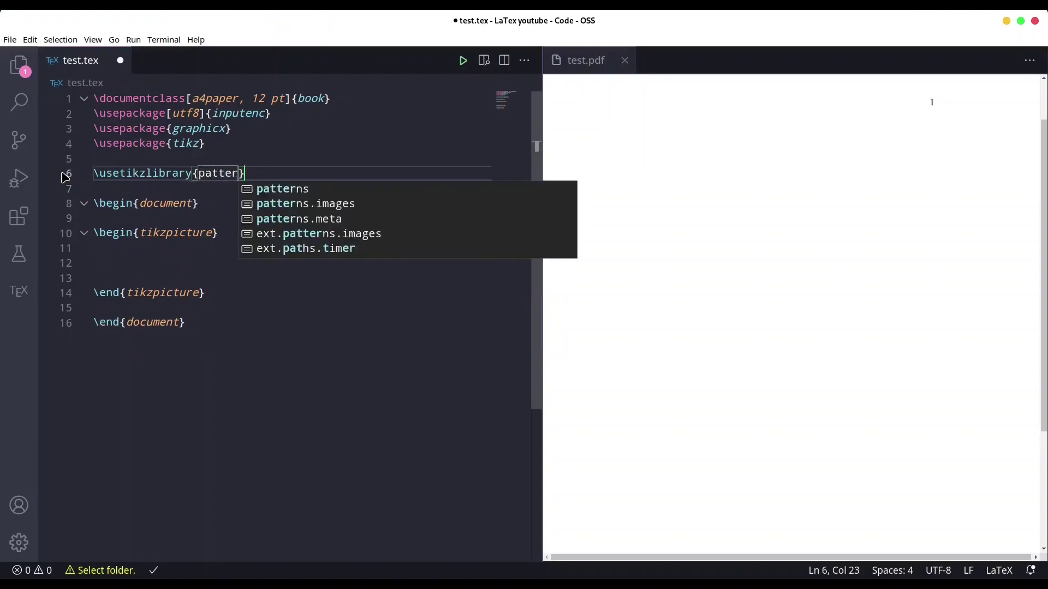
{"action": "type", "text": "ns"}
{"action": "key", "text": "Escape"}
{"action": "key", "text": "Down"}
{"action": "key", "text": "Down"}
{"action": "key", "text": "Down"}
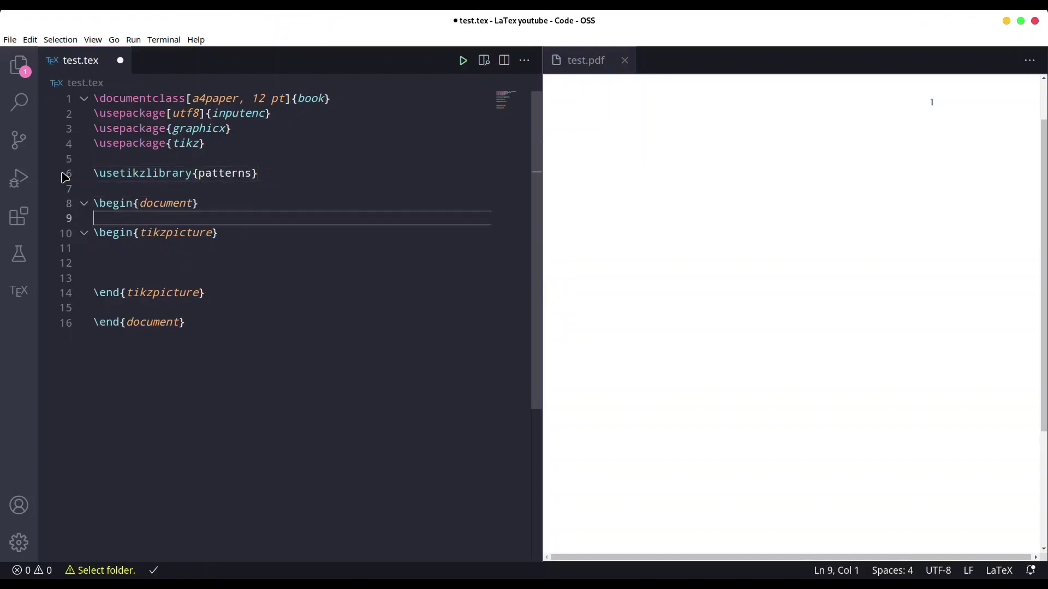
- Write \draw[pattern=north west lines, pattern color=blue] and start a new line for coordinates
{"action": "key", "text": "Down"}
{"action": "key", "text": "Down"}
{"action": "key", "text": "Down"}
{"action": "type", "text": "\\"}
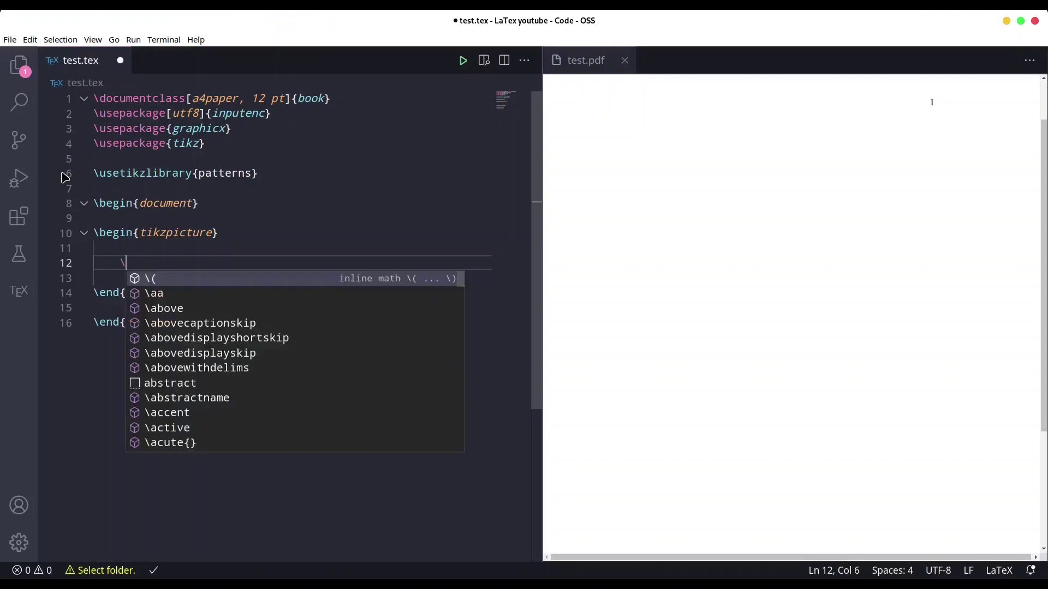
{"action": "type", "text": "dr"}
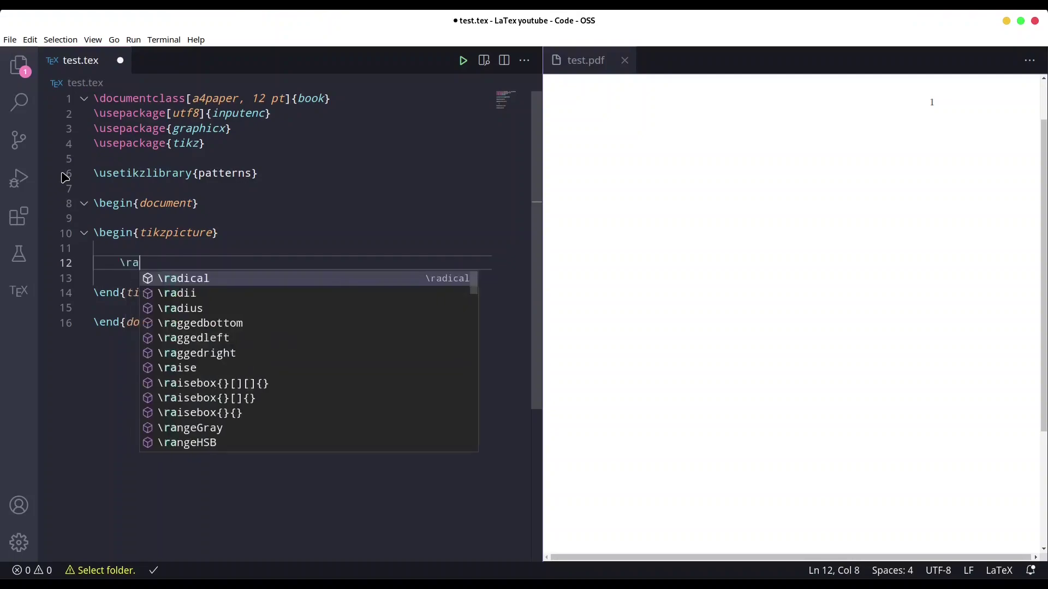
{"action": "type", "text": "aw[]"}
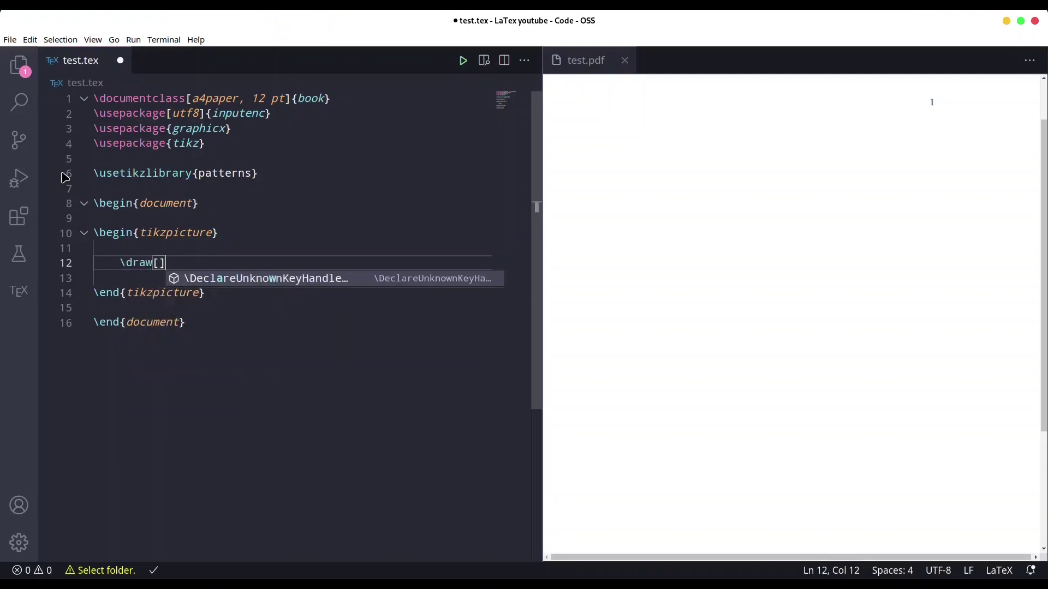
{"action": "key", "text": "Left"}
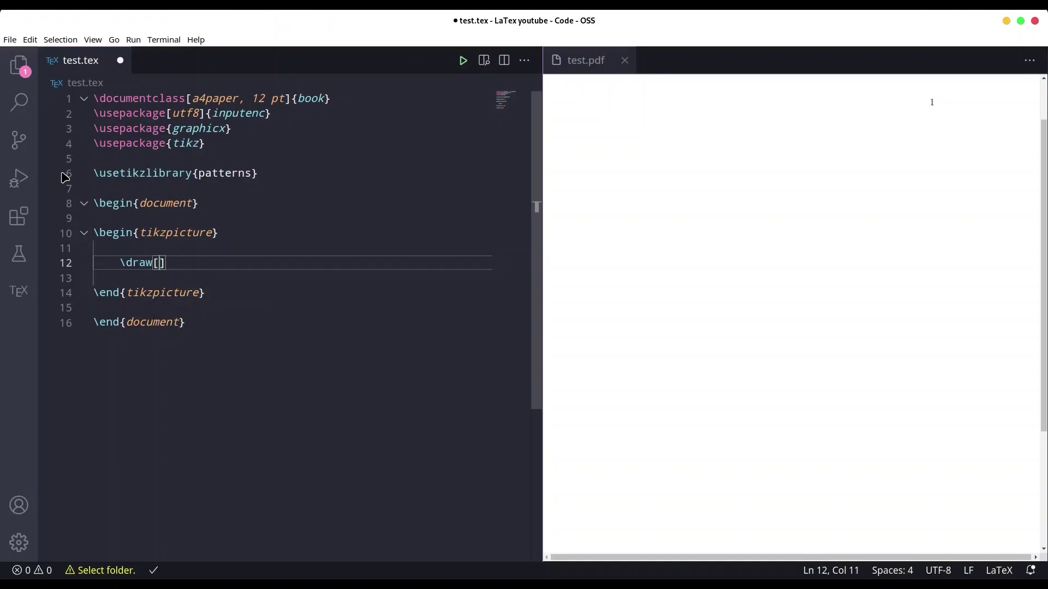
{"action": "type", "text": "patter"}
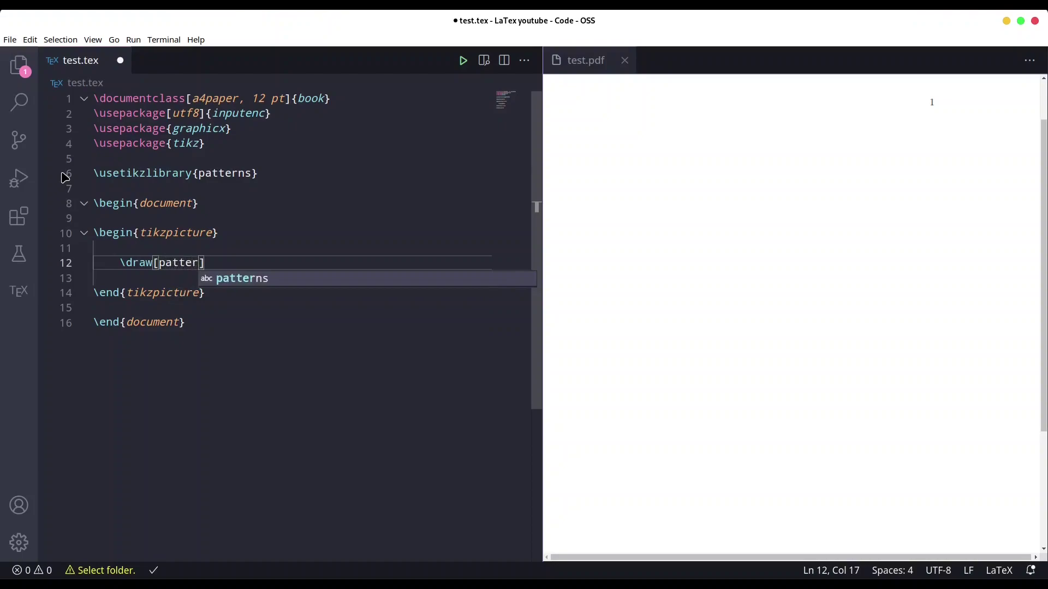
{"action": "type", "text": "n="}
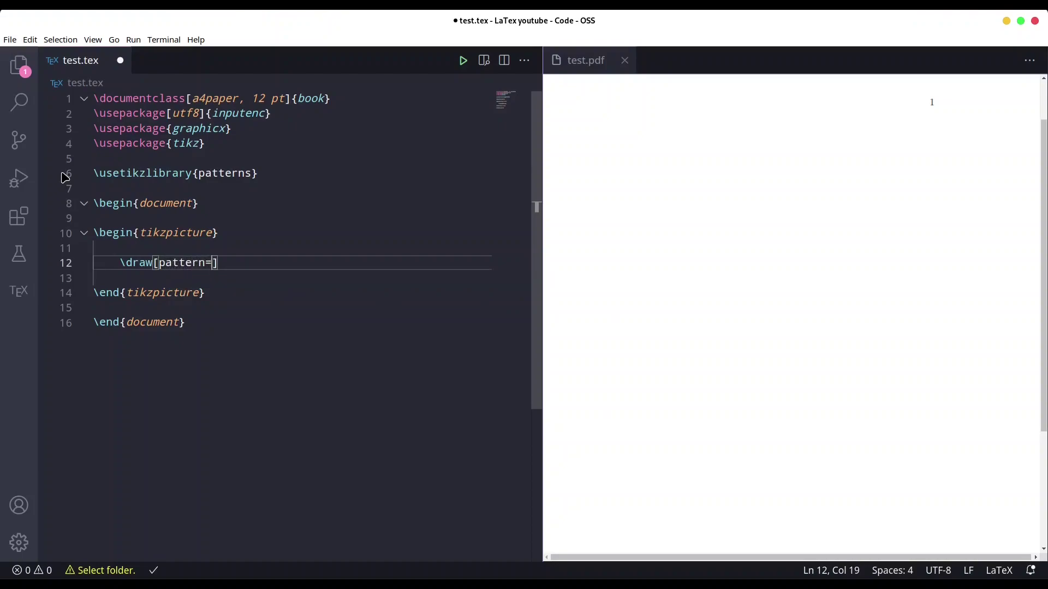
{"action": "type", "text": " west"}
{"action": "key", "text": "ctrl+Left"}
{"action": "type", "text": "north"}
{"action": "key", "text": "End"}
{"action": "type", "text": "lines"}
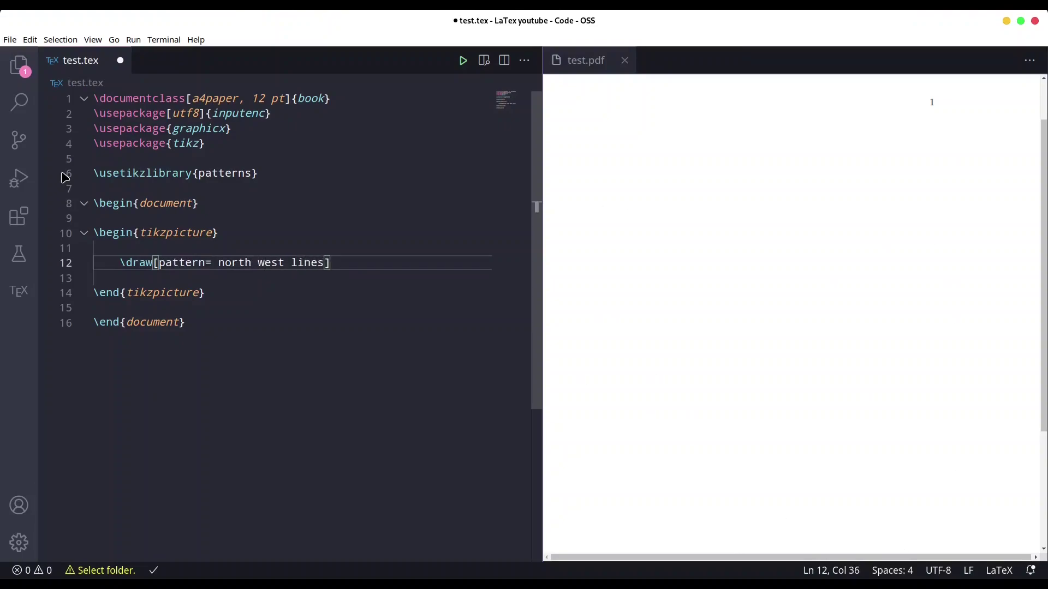
{"action": "type", "text": ", pa"}
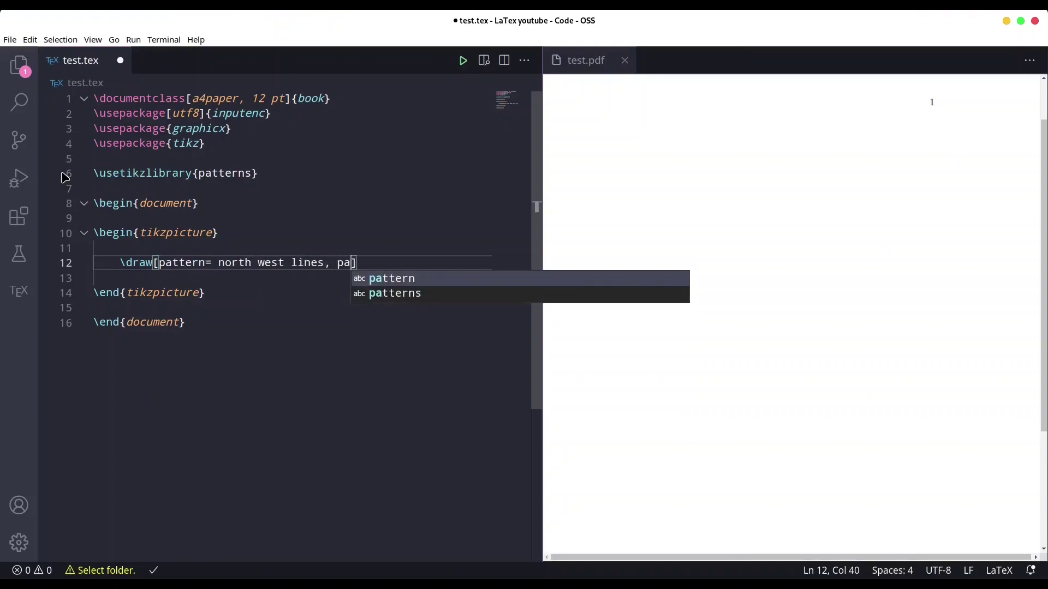
{"action": "type", "text": "ttern "}
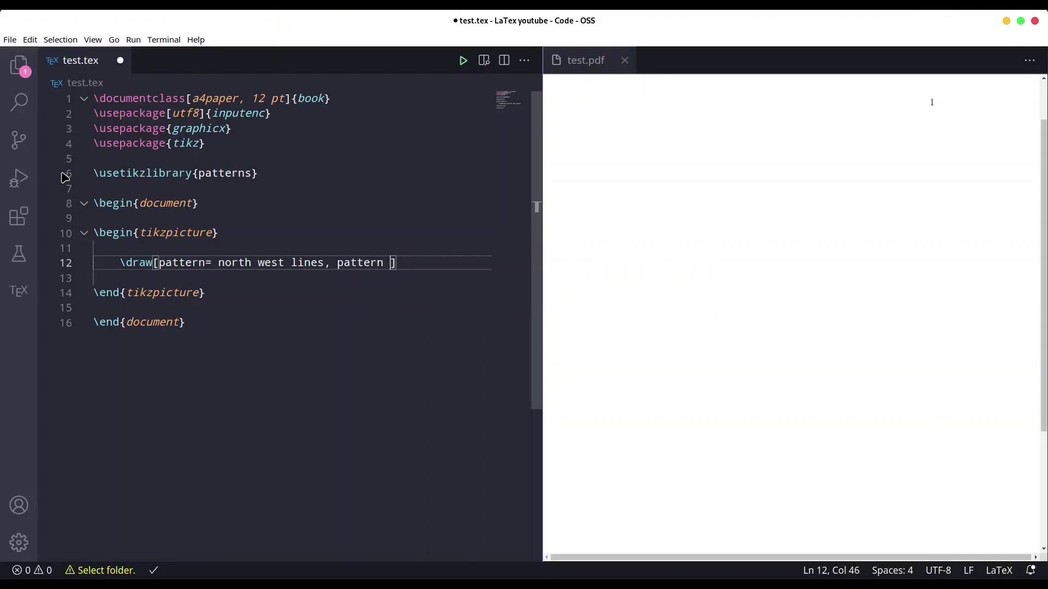
{"action": "type", "text": "color= b"}
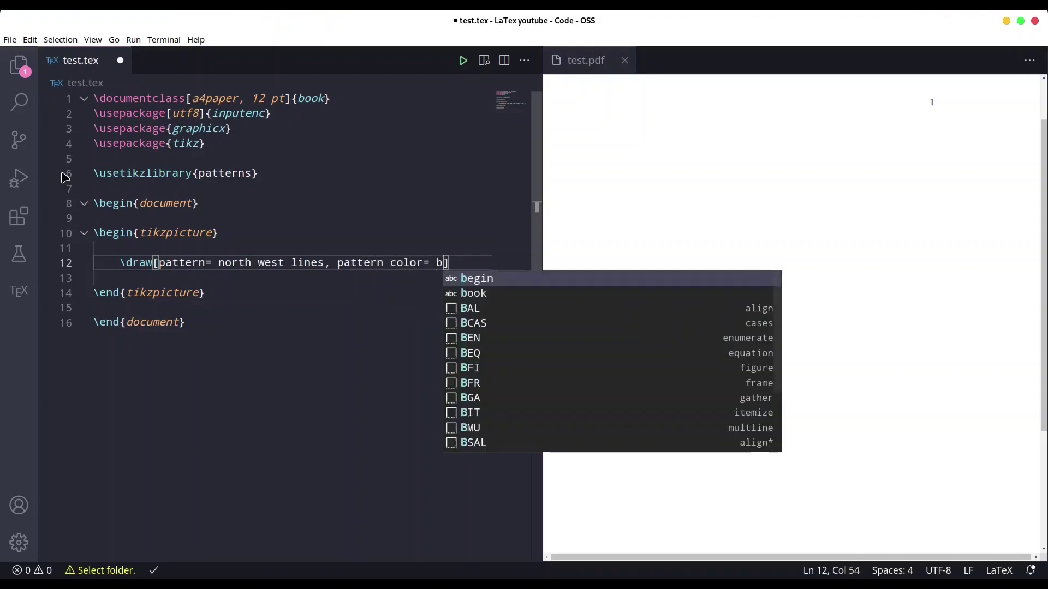
{"action": "type", "text": "lue"}
{"action": "key", "text": "End"}
{"action": "key", "text": "Return"}
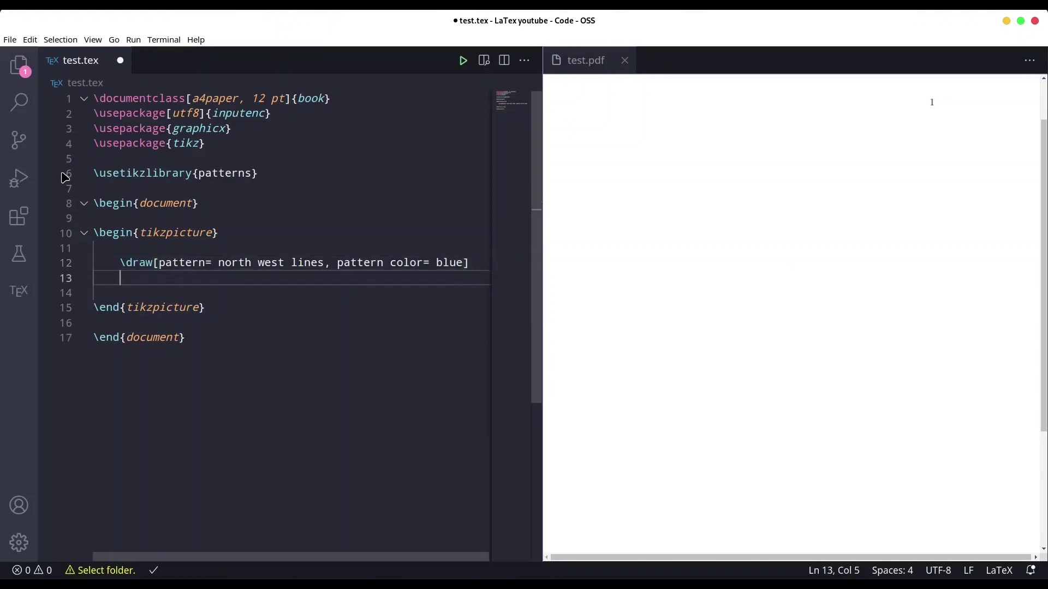
{"action": "type", "text": "("}
{"action": "type", "text": "0,0"}
- Finish the command with (0,0) rectangle (3,3);, save to rebuild, and select the draw lines
{"action": "key", "text": "Right"}
{"action": "type", "text": "rect"}
{"action": "type", "text": "angle"}
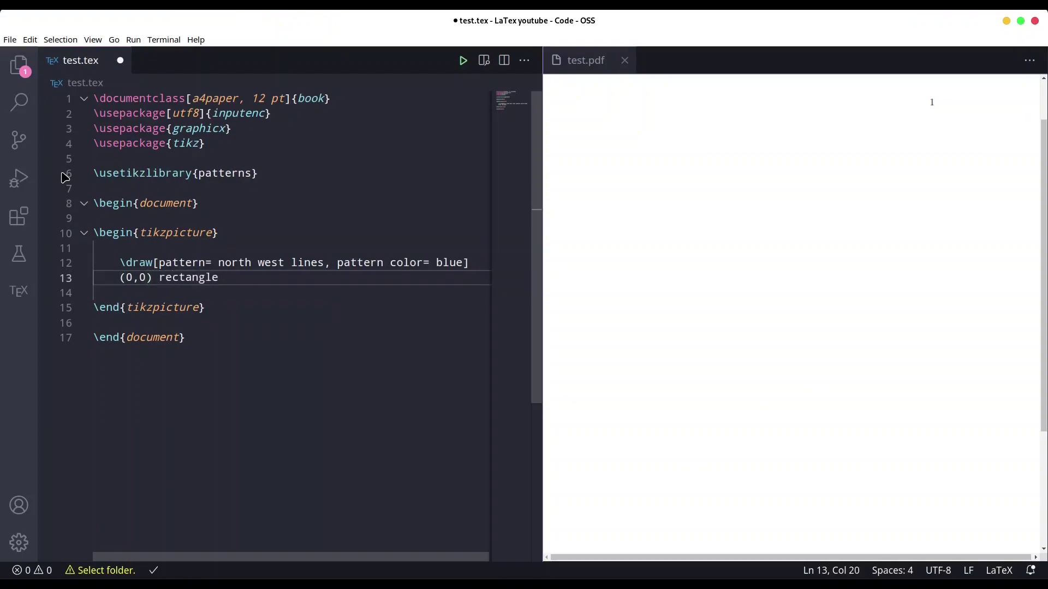
{"action": "type", "text": "()"}
{"action": "type", "text": "3, 3"}
{"action": "type", "text": ";"}
{"action": "key", "text": "ctrl+s"}
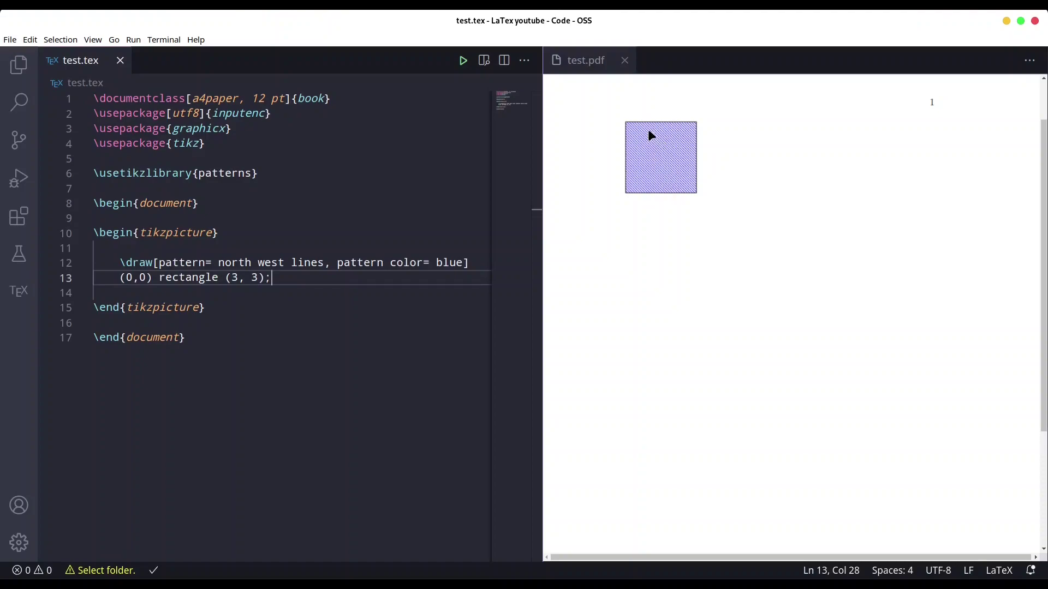
{"action": "mouse_move", "coordinate": [271, 278]}
{"action": "left_mouse_down"}
{"action": "mouse_move", "coordinate": [172, 278]}
{"action": "mouse_move", "coordinate": [115, 263]}
{"action": "left_mouse_up"}
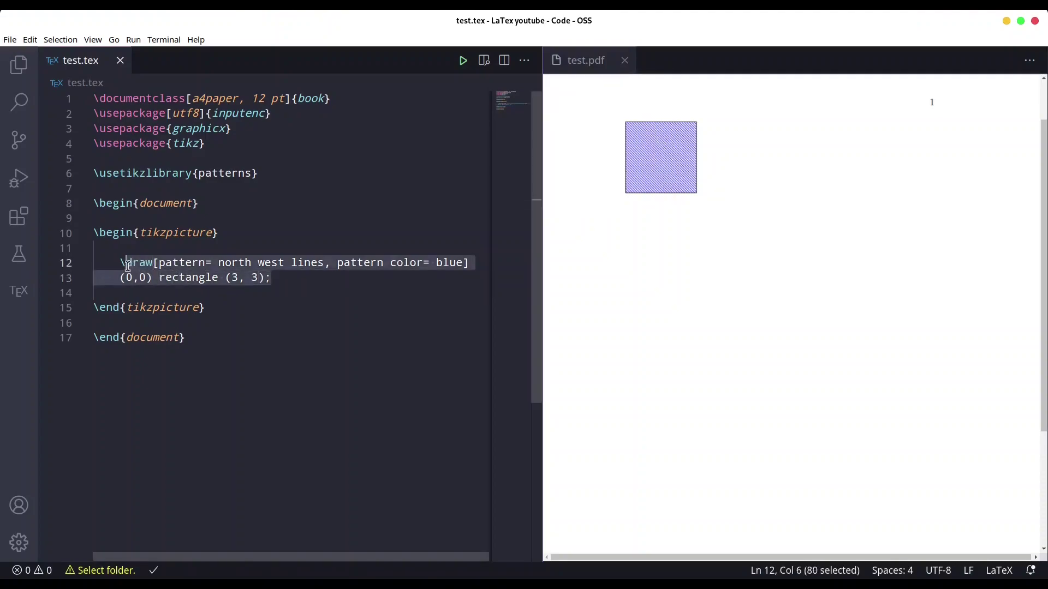
- Paste a copy of the draw command and change it to north east lines in red
{"action": "left_click", "coordinate": [275, 278]}
{"action": "key", "text": "Return"}
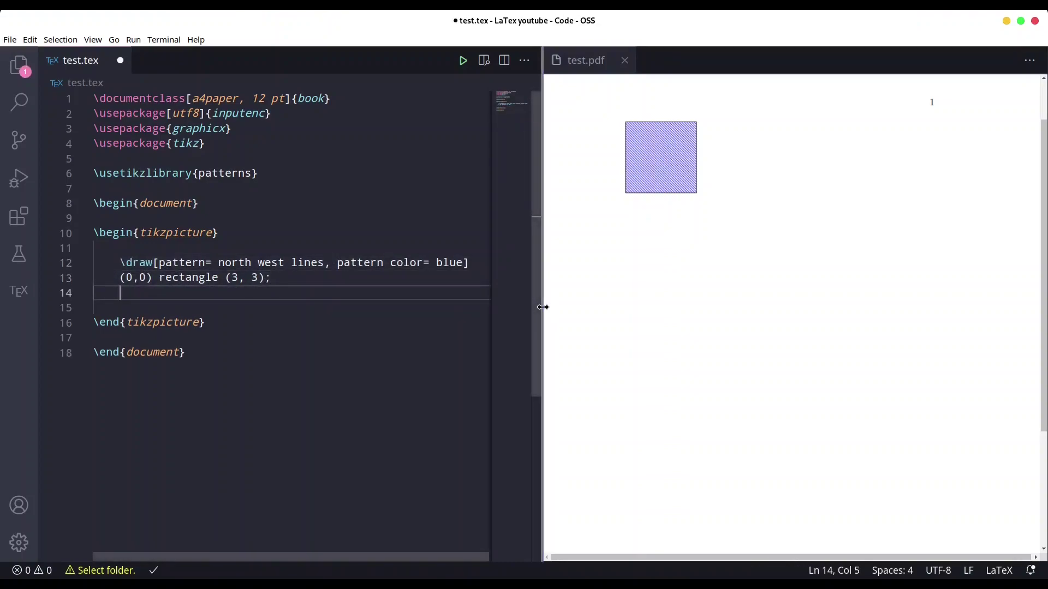
{"action": "type", "text": "\\draw[pattern= north west lines, pattern color= blue]     (0,0) rectangle (3, 3);"}
{"action": "key", "text": "ctrl+shift+k"}
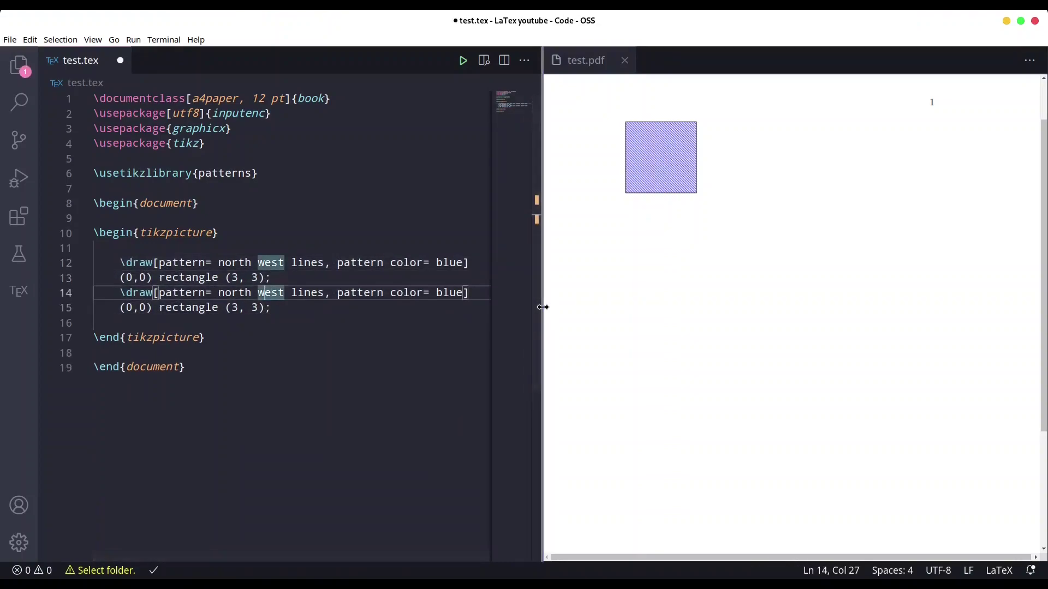
{"action": "key", "text": "Right"}
{"action": "key", "text": "Right"}
{"action": "key", "text": "Right"}
{"action": "key", "text": "Right"}
{"action": "key", "text": "Right"}
{"action": "key", "text": "BackSpace"}
{"action": "key", "text": "BackSpace"}
{"action": "key", "text": "BackSpace"}
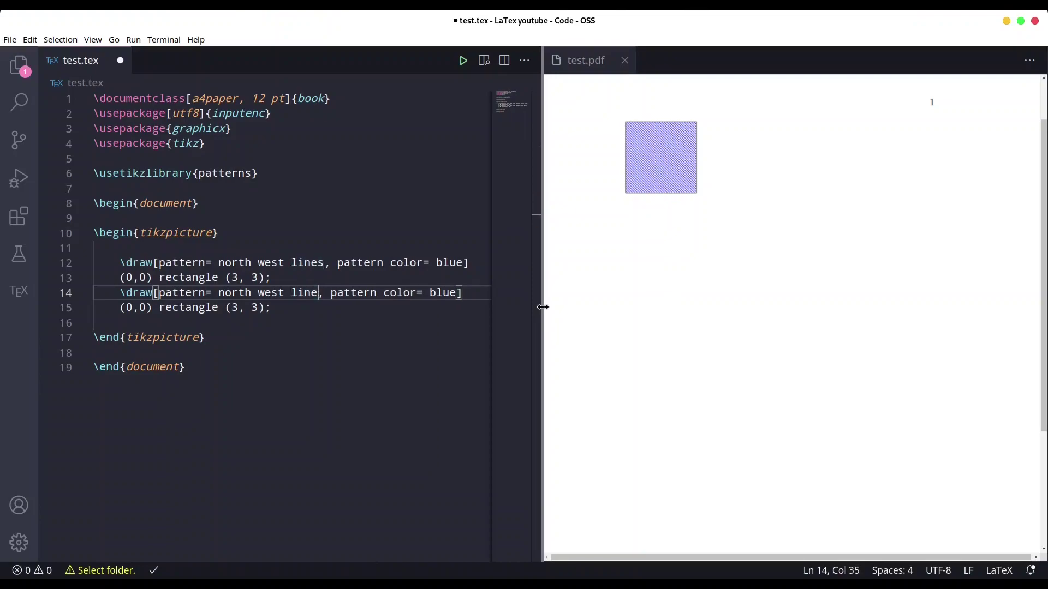
{"action": "key", "text": "BackSpace"}
{"action": "key", "text": "BackSpace"}
{"action": "key", "text": "BackSpace"}
{"action": "key", "text": "BackSpace"}
{"action": "key", "text": "BackSpace"}
{"action": "key", "text": "BackSpace"}
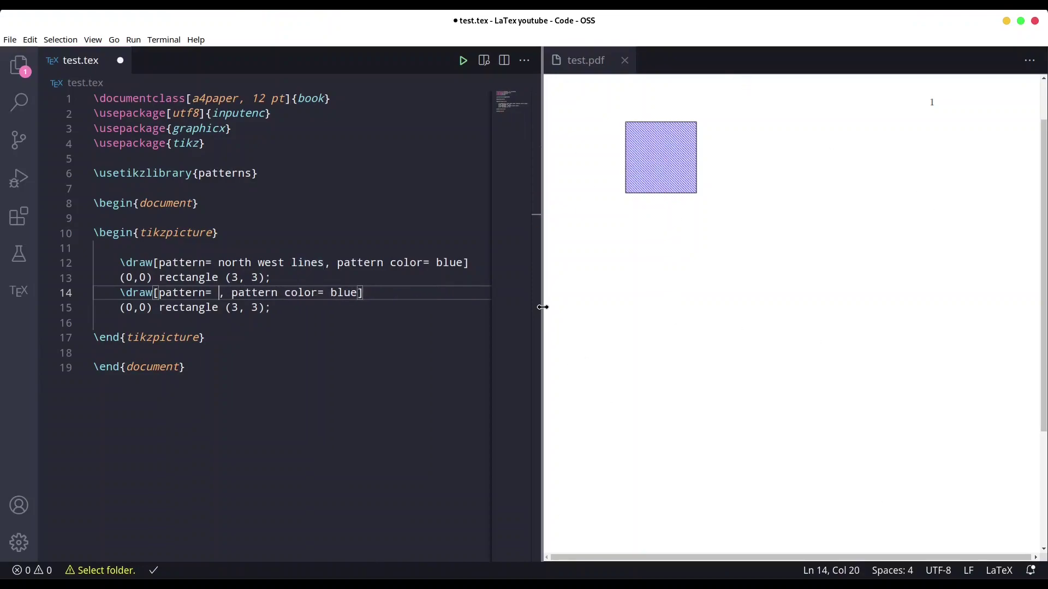
{"action": "type", "text": "north ea"}
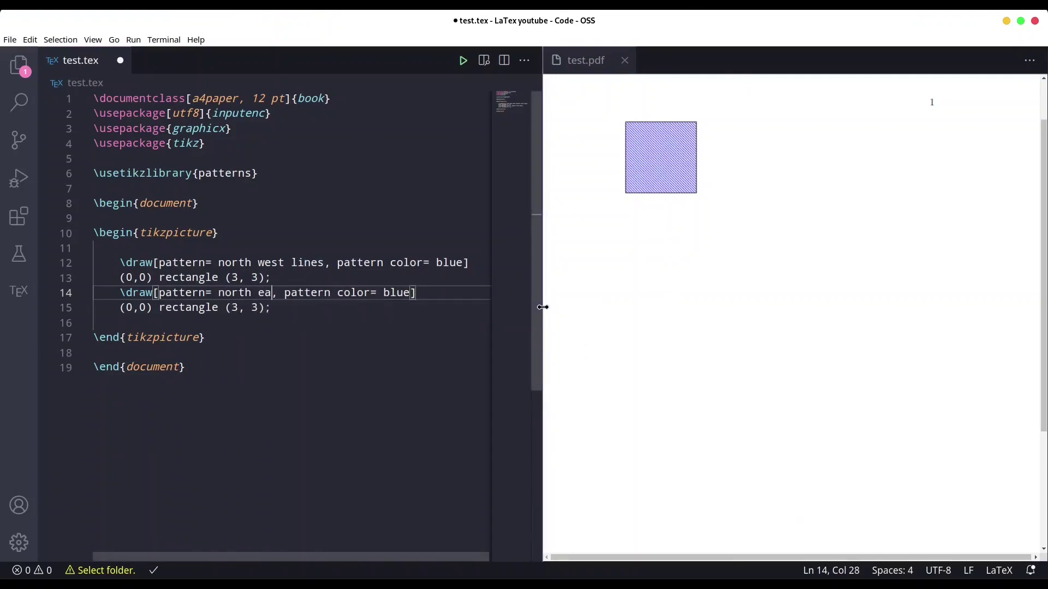
{"action": "type", "text": "st lines"}
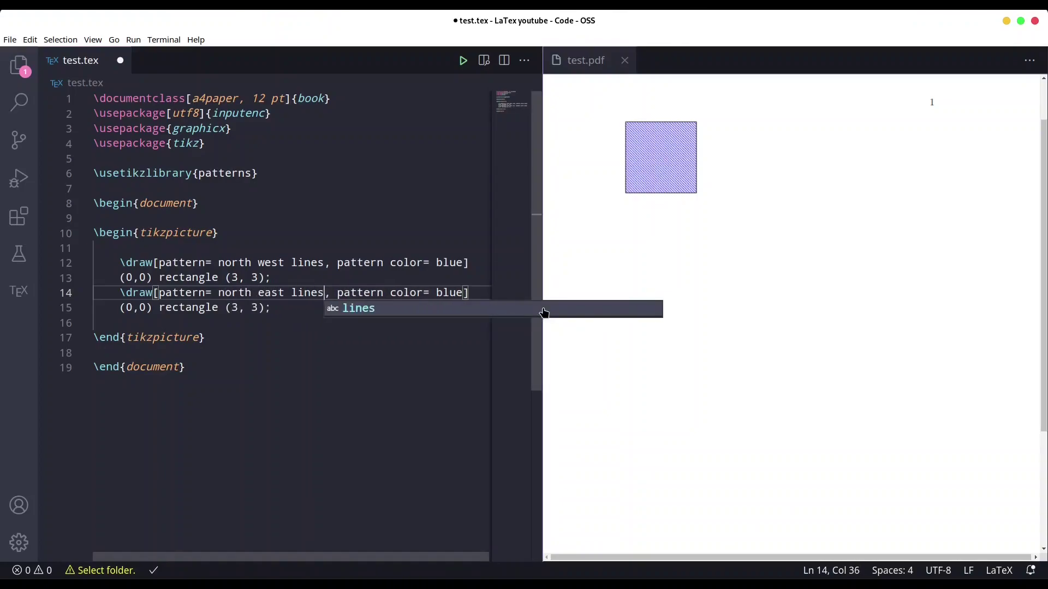
{"action": "key", "text": "Right"}
{"action": "key", "text": "Right"}
{"action": "key", "text": "Right"}
{"action": "double_click", "coordinate": [449, 293]}
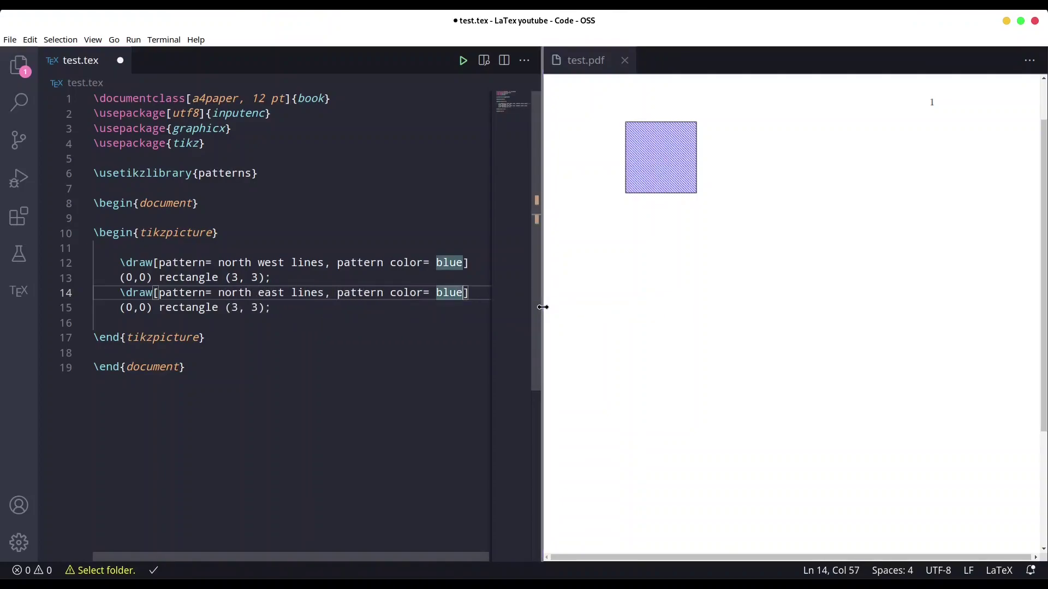
{"action": "type", "text": "red"}
- Set the copy's coordinates to (3,0) rectangle (6,3) and save to rebuild the PDF
{"action": "key", "text": "Down"}
{"action": "key", "text": "End"}
{"action": "key", "text": "Left"}
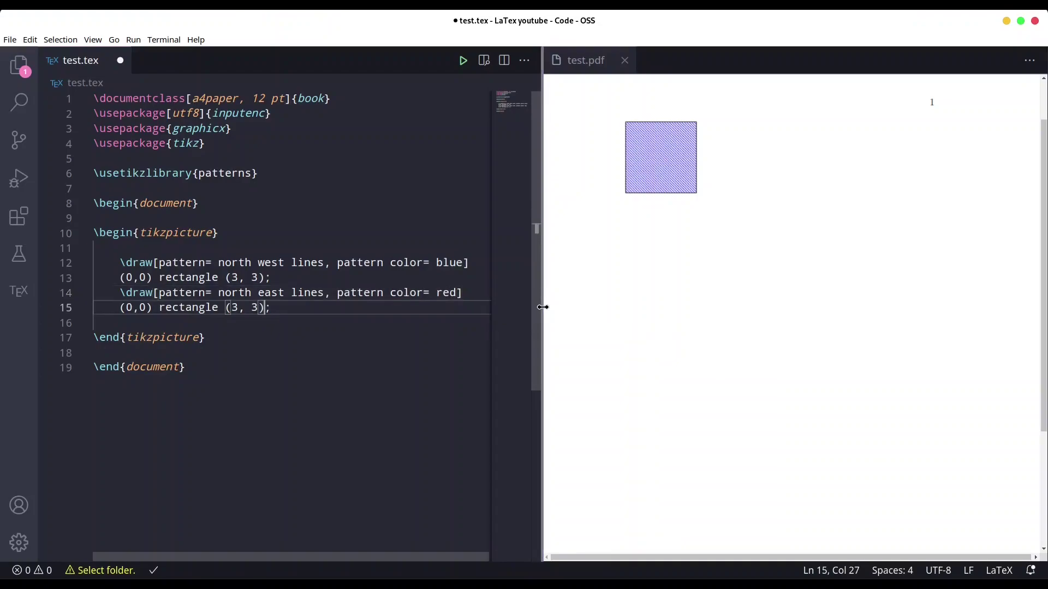
{"action": "key", "text": "ctrl+Left"}
{"action": "key", "text": "ctrl+Left"}
{"action": "key", "text": "ctrl+Left"}
{"action": "key", "text": "Left"}
{"action": "key", "text": "Left"}
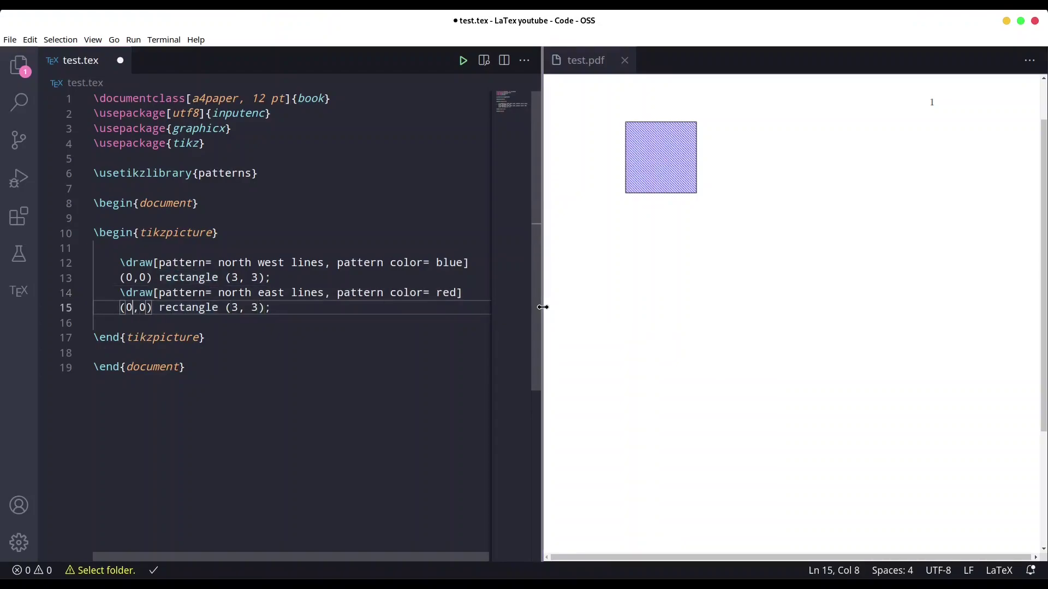
{"action": "key", "text": "BackSpace"}
{"action": "type", "text": "3"}
{"action": "key", "text": "Right"}
{"action": "key", "text": "Right"}
{"action": "key", "text": "Right"}
{"action": "key", "text": "Right"}
{"action": "key", "text": "Right"}
{"action": "key", "text": "Right"}
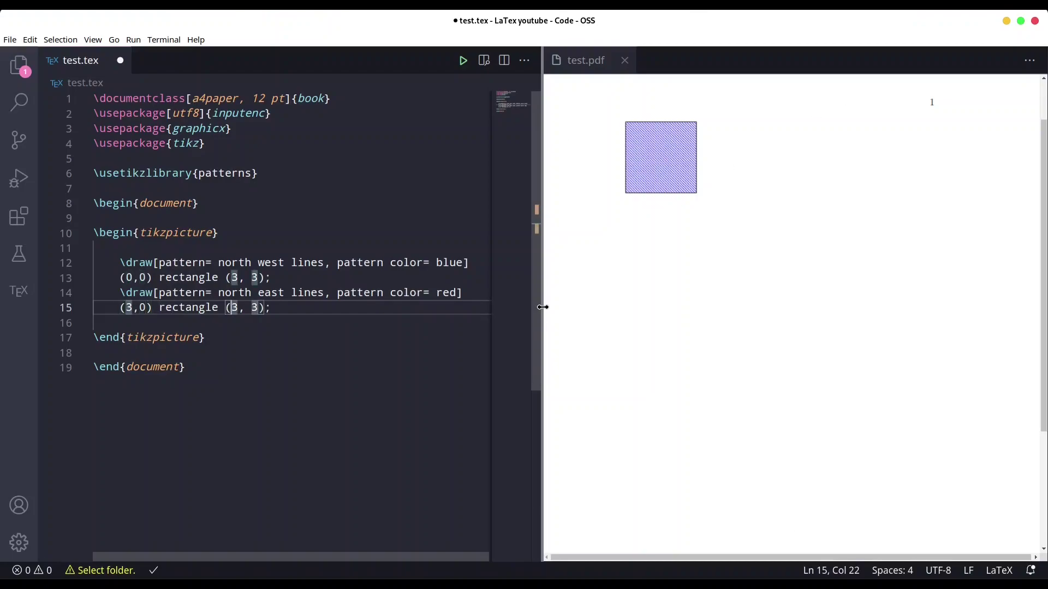
{"action": "key", "text": "BackSpace"}
{"action": "type", "text": "6"}
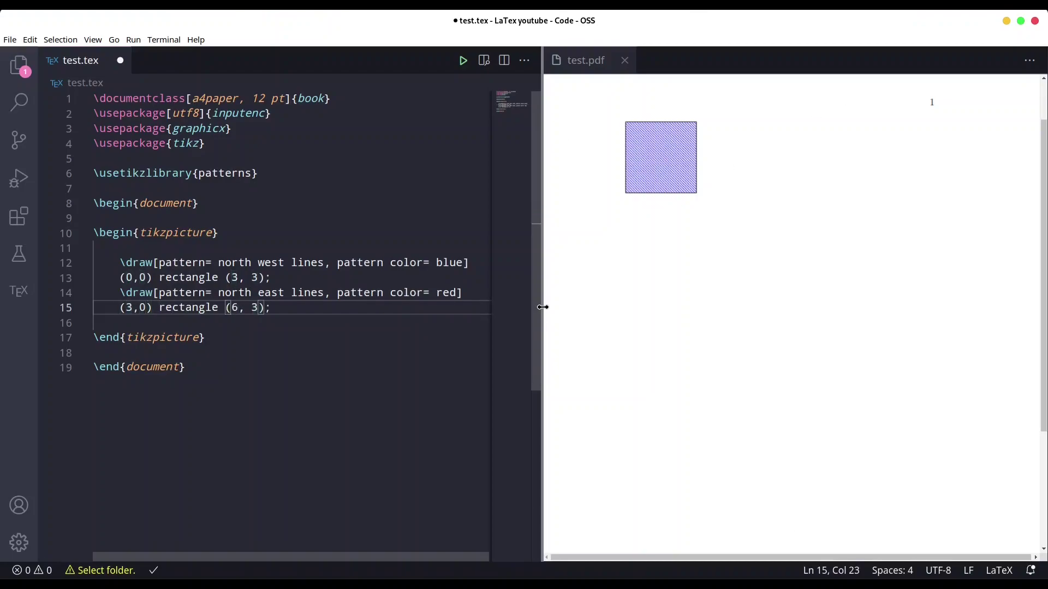
{"action": "key", "text": "Right"}
{"action": "key", "text": "Right"}
{"action": "key", "text": "Right"}
{"action": "key", "text": "ctrl+s"}
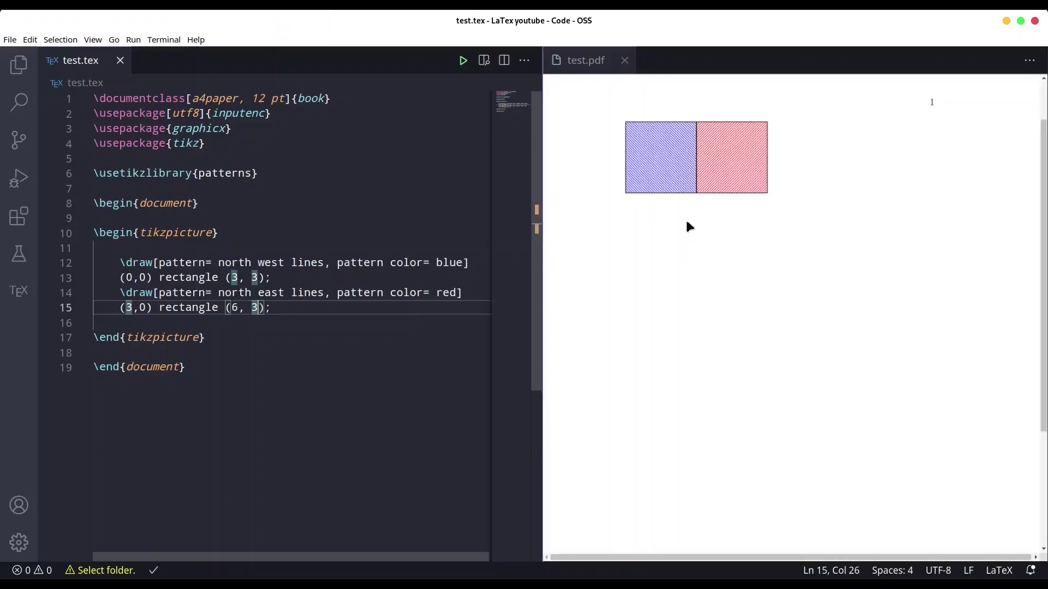
{"action": "mouse_move", "coordinate": [752, 144]}
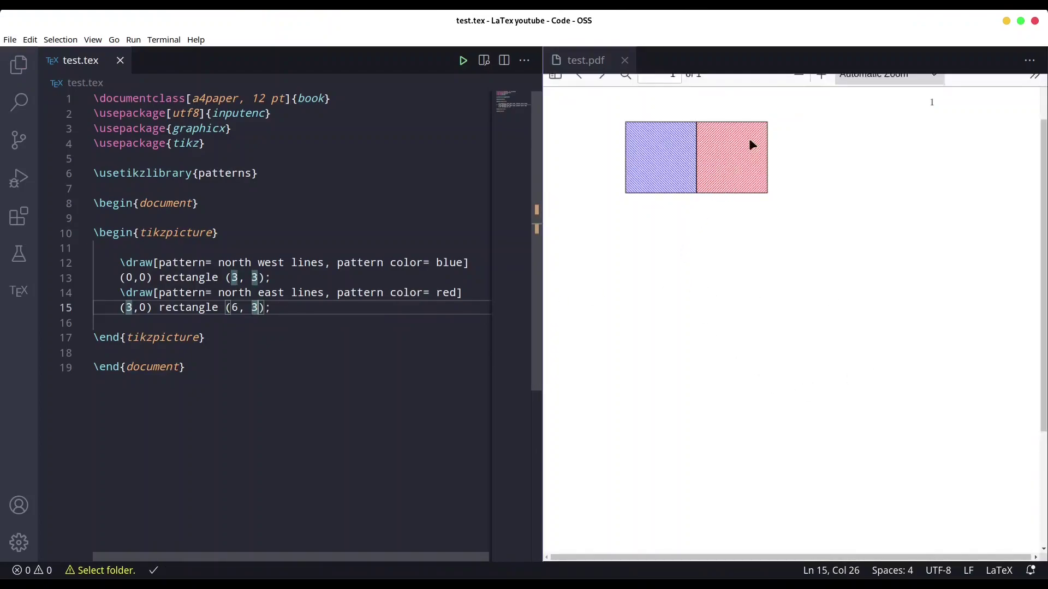
- Paste another draw command and change it to a dots pattern in yellow
{"action": "key", "text": "Return"}
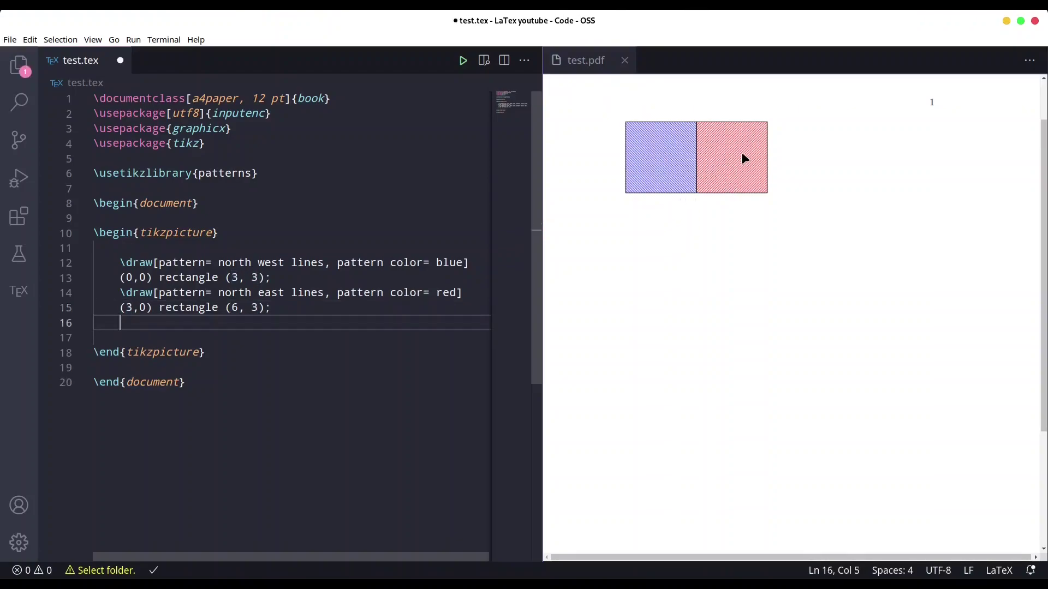
{"action": "type", "text": "\\draw[pattern= north west lines, pattern color= blue]     (0,0) rectangle (3, 3);"}
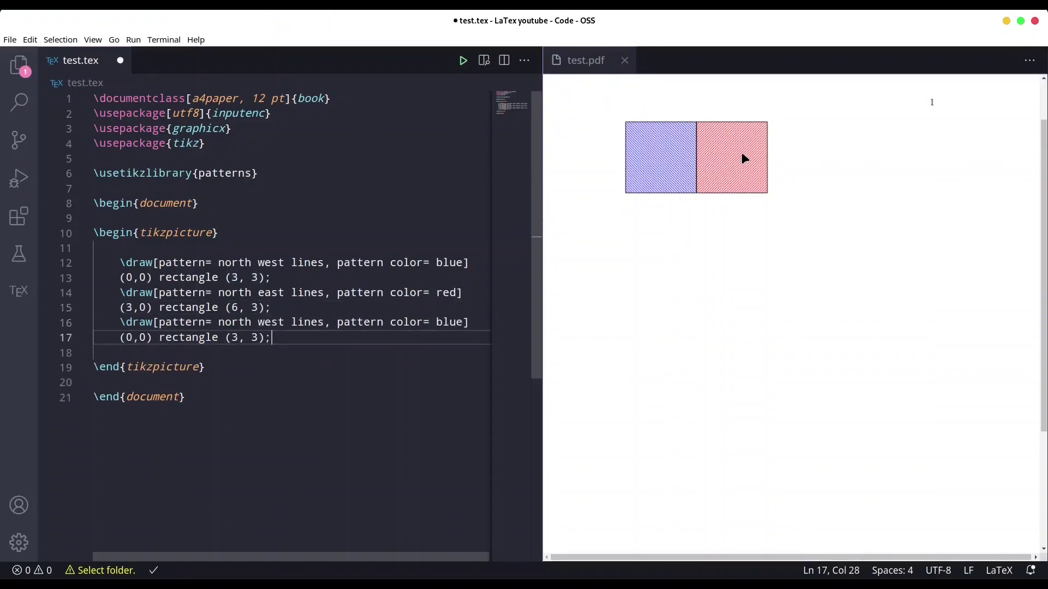
{"action": "key", "text": "Up"}
{"action": "key", "text": "Right"}
{"action": "key", "text": "Right"}
{"action": "key", "text": "Right"}
{"action": "key", "text": "Right"}
{"action": "key", "text": "Right"}
{"action": "key", "text": "Right"}
{"action": "key", "text": "BackSpace"}
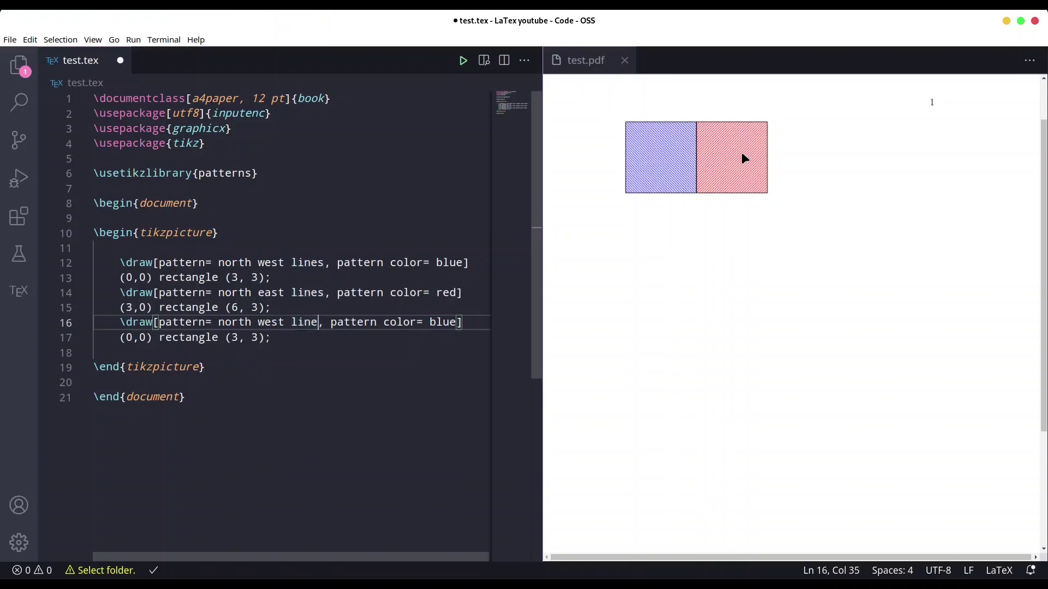
{"action": "key", "text": "BackSpace"}
{"action": "key", "text": "BackSpace"}
{"action": "key", "text": "BackSpace"}
{"action": "key", "text": "BackSpace"}
{"action": "key", "text": "BackSpace"}
{"action": "key", "text": "BackSpace"}
{"action": "key", "text": "BackSpace"}
{"action": "type", "text": "d"}
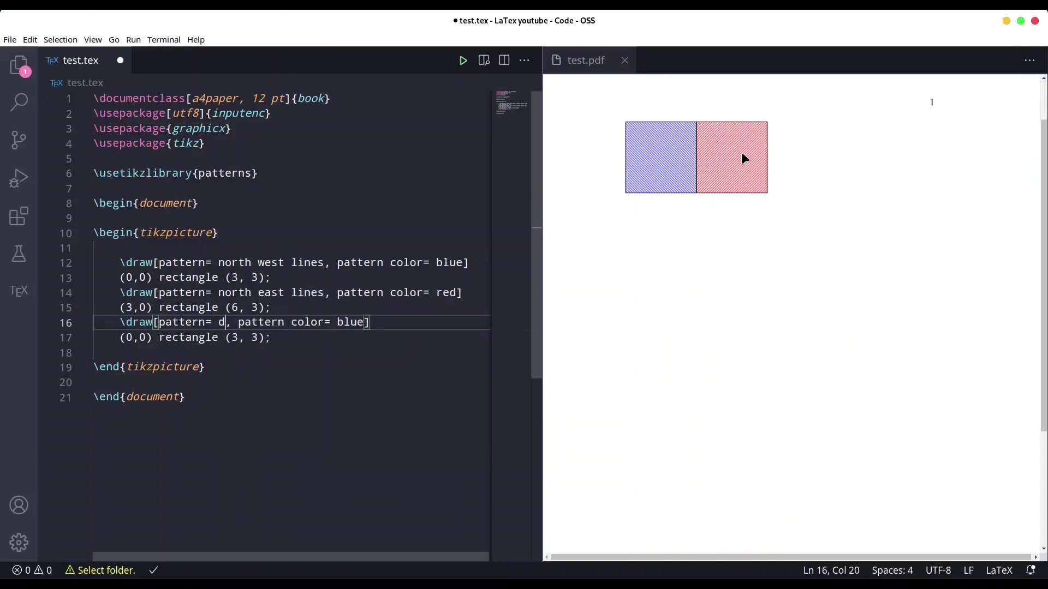
{"action": "type", "text": "ots"}
{"action": "key", "text": "Escape"}
{"action": "key", "text": "Right"}
{"action": "key", "text": "Right"}
{"action": "key", "text": "Right"}
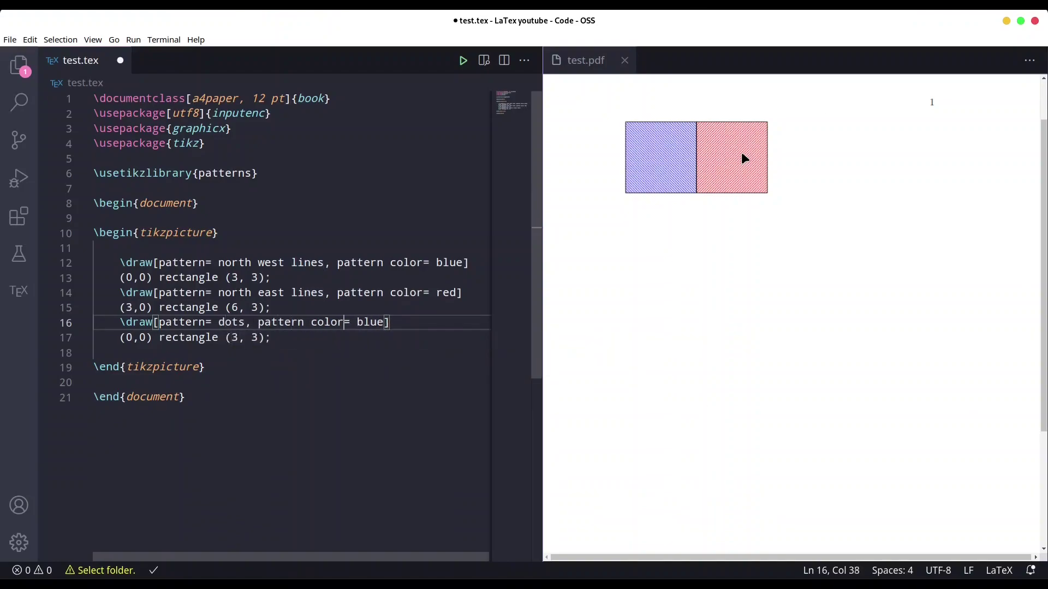
{"action": "key", "text": "Right"}
{"action": "key", "text": "ctrl+d"}
{"action": "key", "text": "BackSpace"}
{"action": "key", "text": "BackSpace"}
{"action": "type", "text": "yellow"}
- Set its coordinates to (6,0) rectangle (9,3) and save to rebuild the PDF
{"action": "key", "text": "Down"}
{"action": "key", "text": "End"}
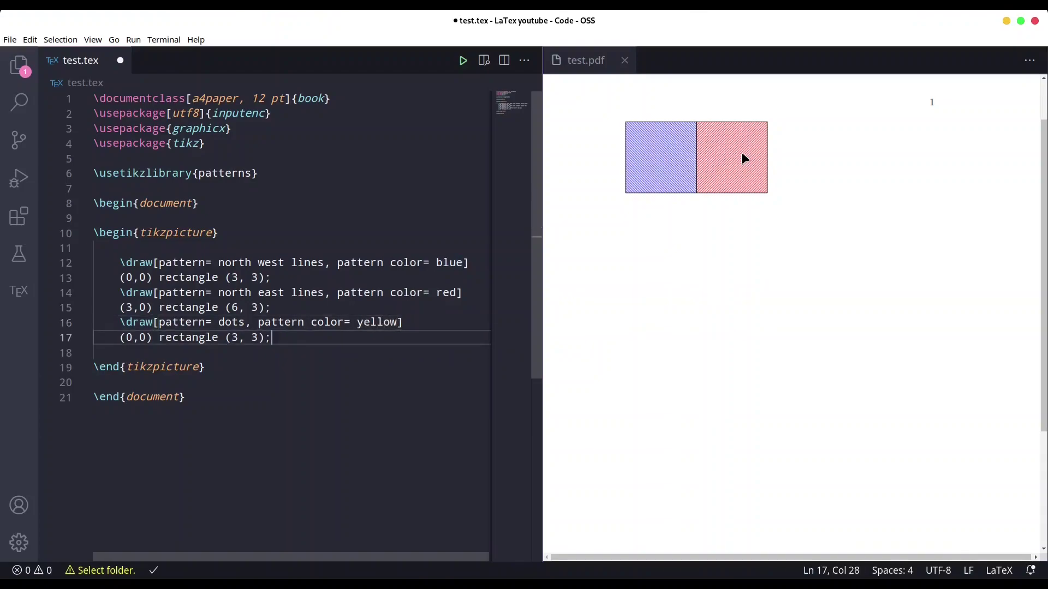
{"action": "key", "text": "Left"}
{"action": "key", "text": "ctrl+Left"}
{"action": "key", "text": "ctrl+Left"}
{"action": "key", "text": "ctrl+Left"}
{"action": "key", "text": "BackSpace"}
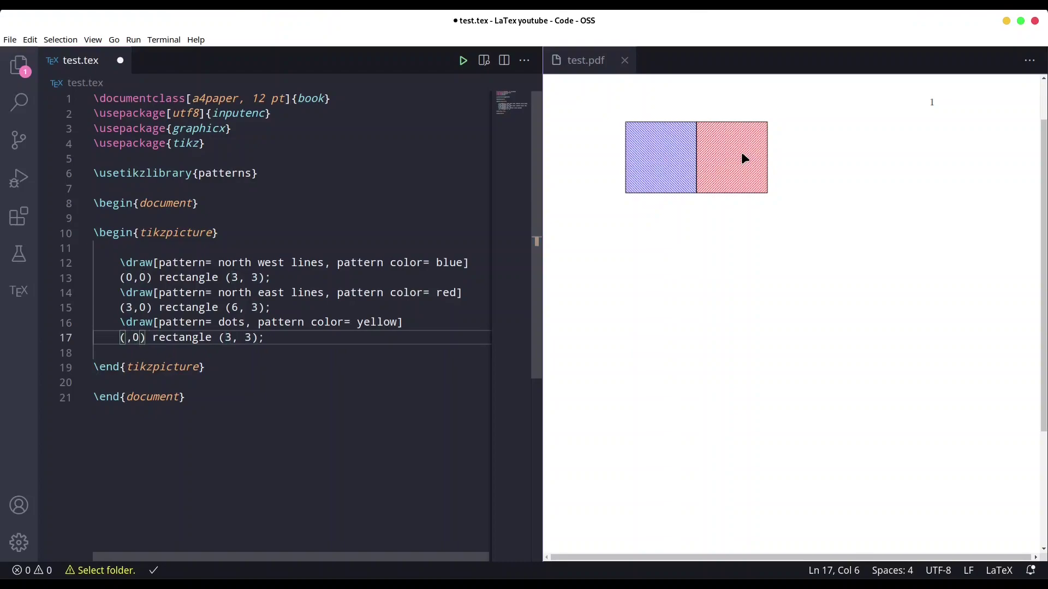
{"action": "type", "text": "6"}
{"action": "key", "text": "ctrl+Right"}
{"action": "key", "text": "ctrl+Right"}
{"action": "key", "text": "ctrl+Right"}
{"action": "key", "text": "Right"}
{"action": "key", "text": "Right"}
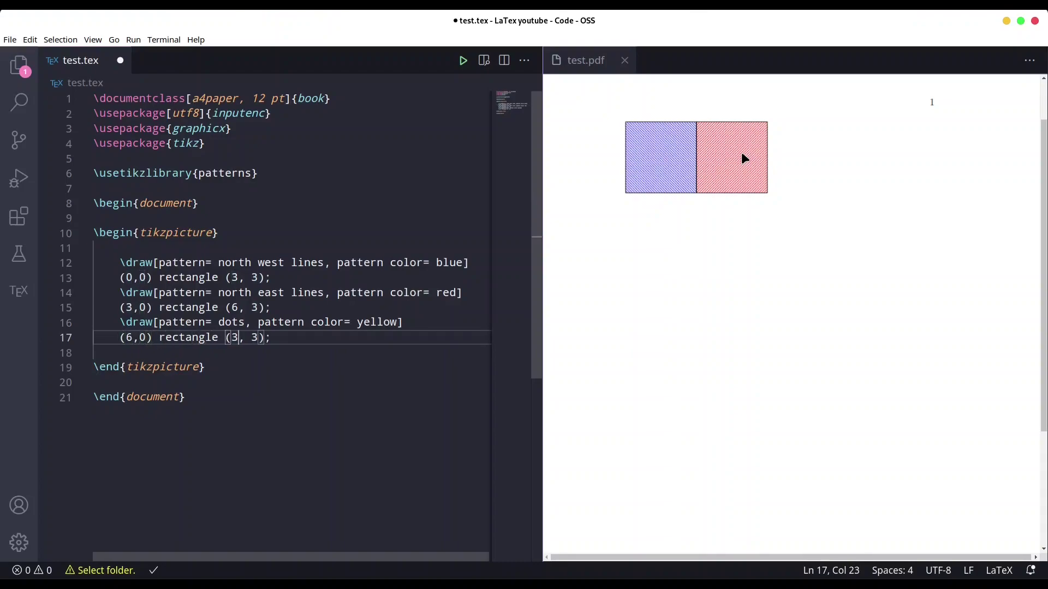
{"action": "key", "text": "BackSpace"}
{"action": "type", "text": "9"}
{"action": "key", "text": "ctrl+s"}
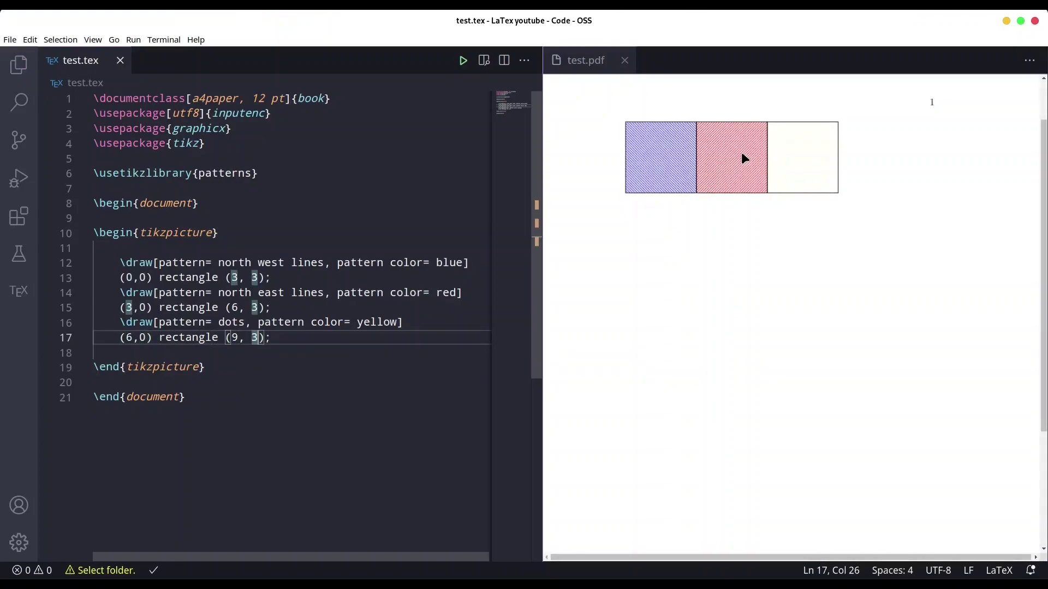
{"action": "left_click", "coordinate": [305, 322]}
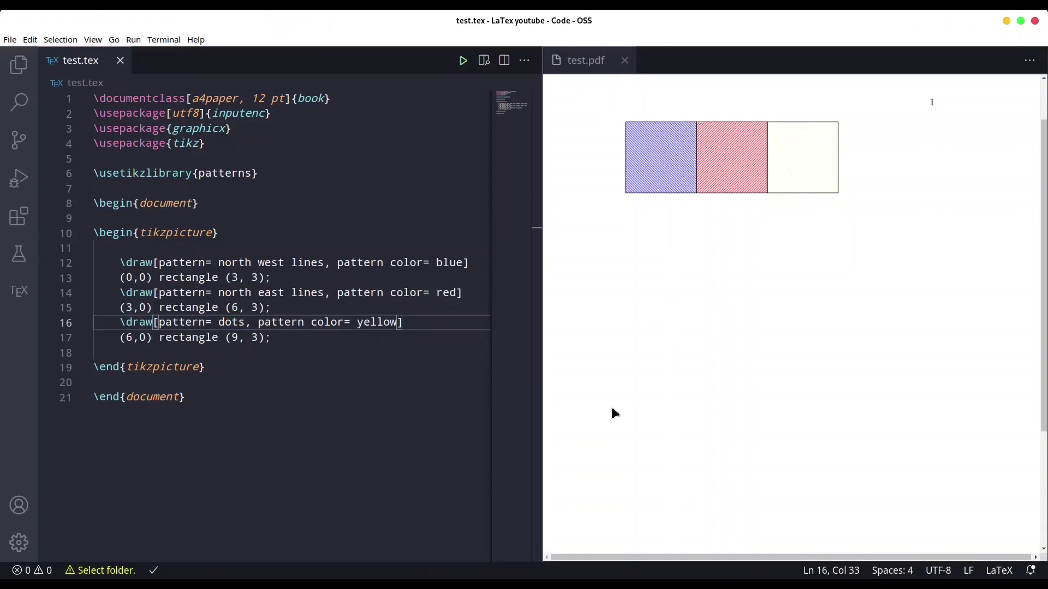
- Replace the dots colour yellow with blue and save to rebuild the PDF
{"action": "key", "text": "Right"}
{"action": "key", "text": "End"}
{"action": "key", "text": "Left"}
{"action": "key", "text": "BackSpace"}
{"action": "key", "text": "BackSpace"}
{"action": "key", "text": "BackSpace"}
{"action": "type", "text": "b"}
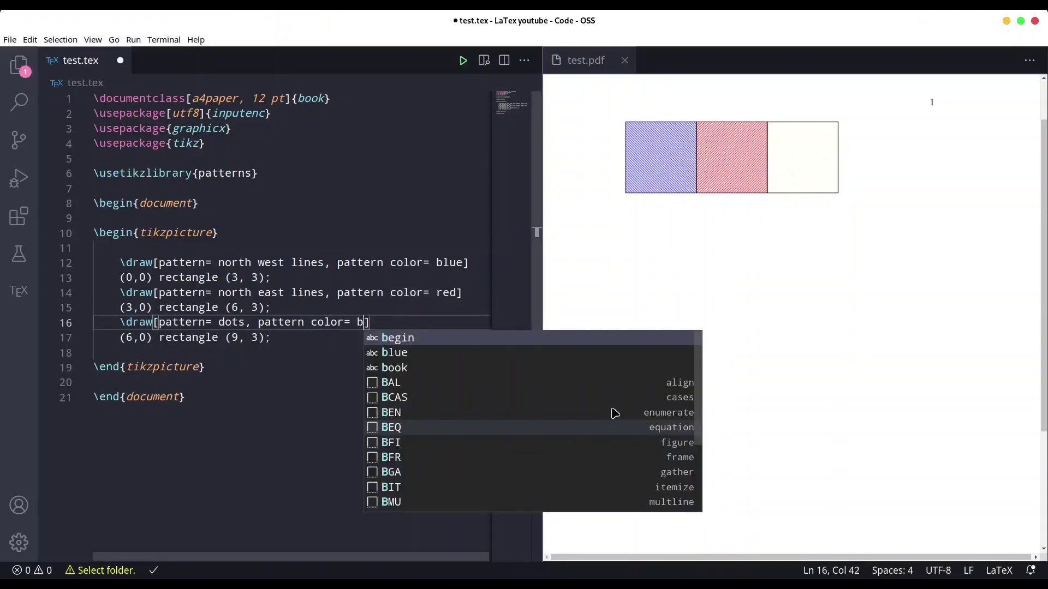
{"action": "type", "text": "lue"}
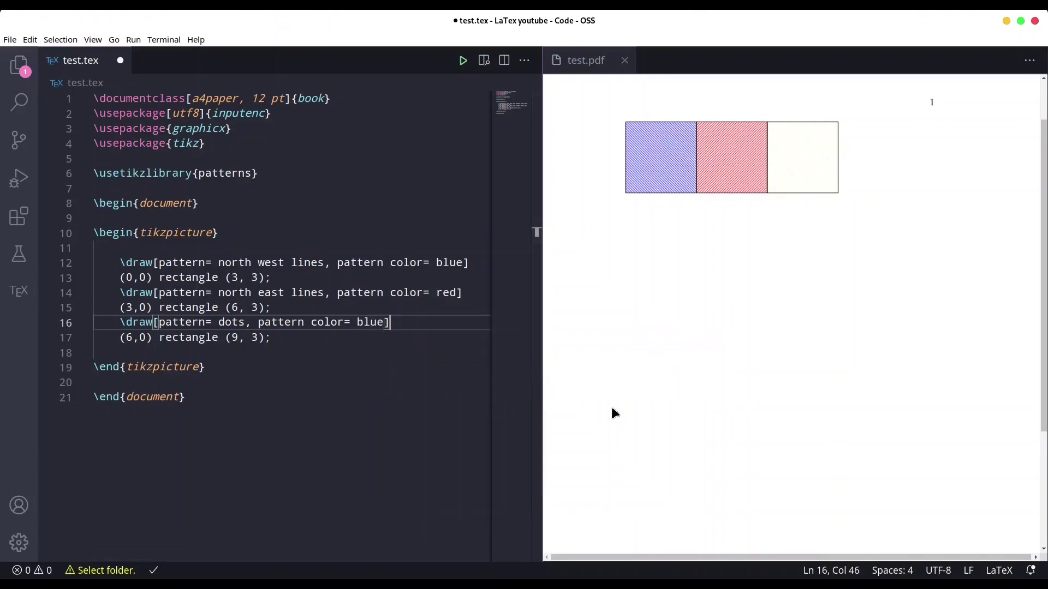
{"action": "key", "text": "ctrl+s"}
{"action": "key", "text": "Left"}
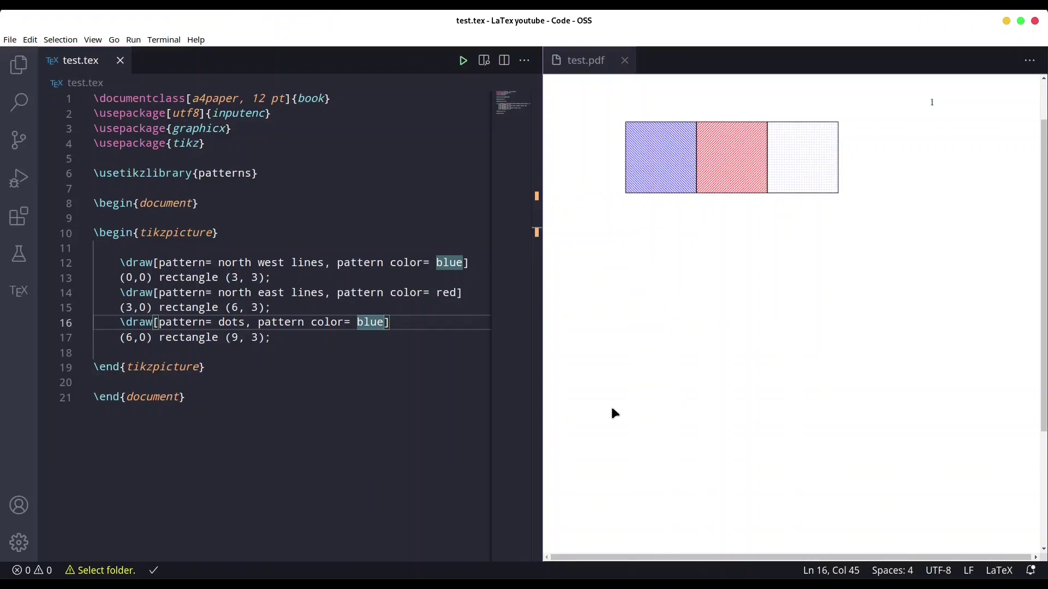
- Copy the dots command, paste it below, and set coordinates to (9,0) rectangle (12,3)
{"action": "left_click_drag", "start_coordinate": [271, 338], "coordinate": [117, 325]}
{"action": "key", "text": "ctrl+c"}
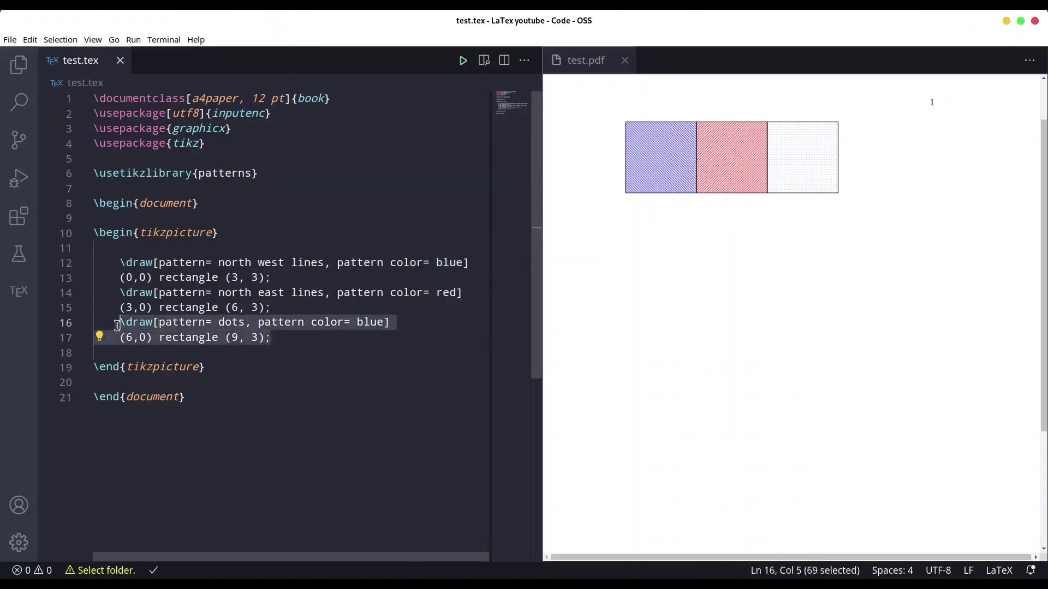
{"action": "left_click", "coordinate": [301, 338]}
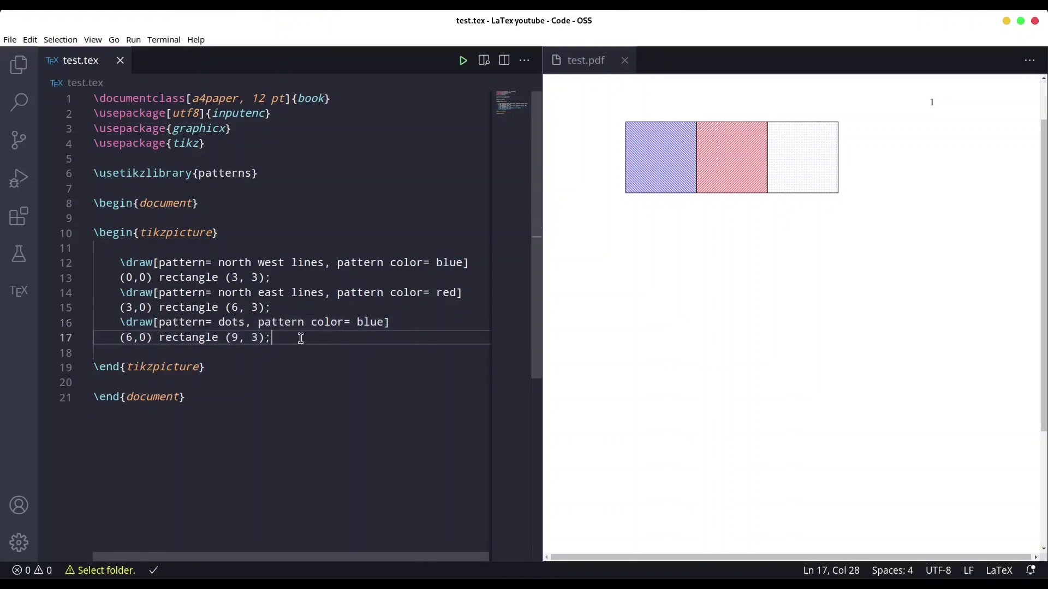
{"action": "key", "text": "Return"}
{"action": "key", "text": "ctrl+v"}
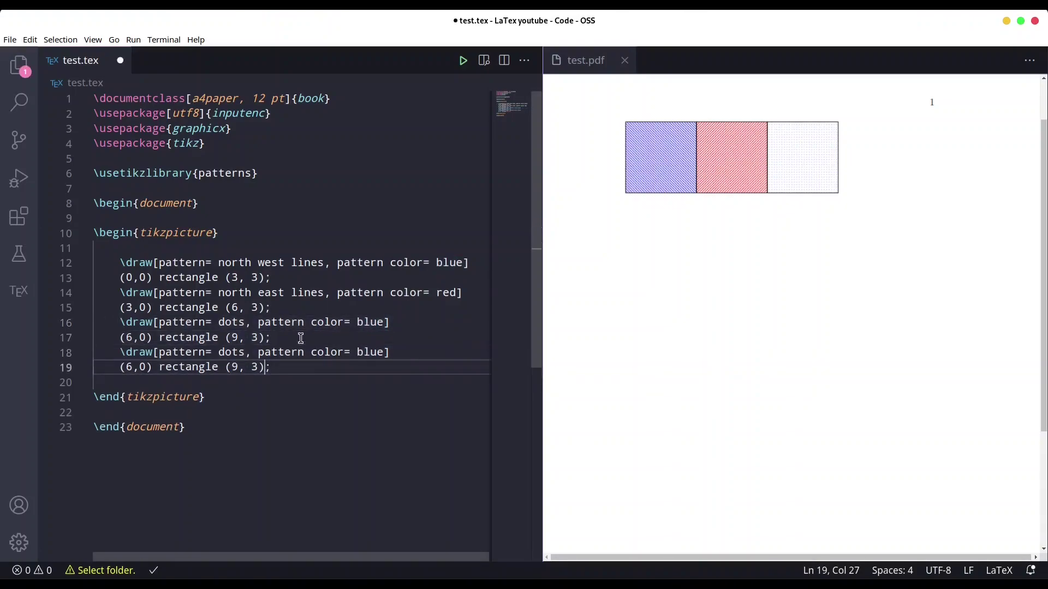
{"action": "key", "text": "Left"}
{"action": "key", "text": "ctrl+Left"}
{"action": "key", "text": "ctrl+Left"}
{"action": "key", "text": "ctrl+Left"}
{"action": "key", "text": "ctrl+Left"}
{"action": "key", "text": "BackSpace"}
{"action": "type", "text": "9"}
{"action": "key", "text": "Right"}
{"action": "key", "text": "Right"}
{"action": "key", "text": "Right"}
{"action": "key", "text": "ctrl+Right"}
{"action": "key", "text": "ctrl+Right"}
{"action": "key", "text": "Right"}
{"action": "key", "text": "Delete"}
{"action": "type", "text": "12"}
- Change the copy's pattern to bricks in red and save to rebuild the PDF
{"action": "key", "text": "Up"}
{"action": "key", "text": "ctrl+Left"}
{"action": "key", "text": "ctrl+Left"}
{"action": "key", "text": "ctrl+Left"}
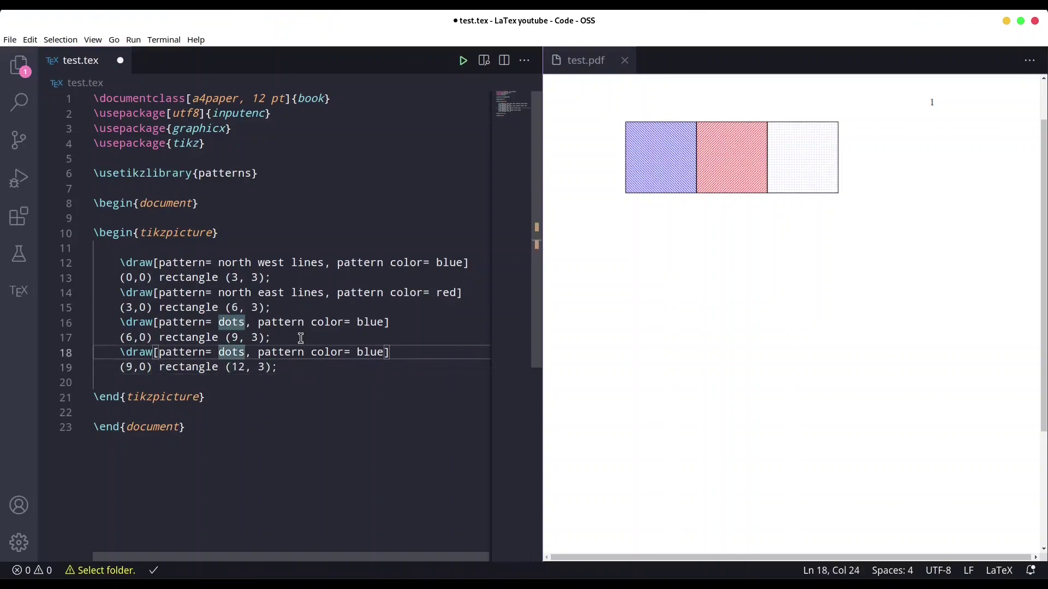
{"action": "key", "text": "BackSpace"}
{"action": "key", "text": "BackSpace"}
{"action": "key", "text": "BackSpace"}
{"action": "key", "text": "BackSpace"}
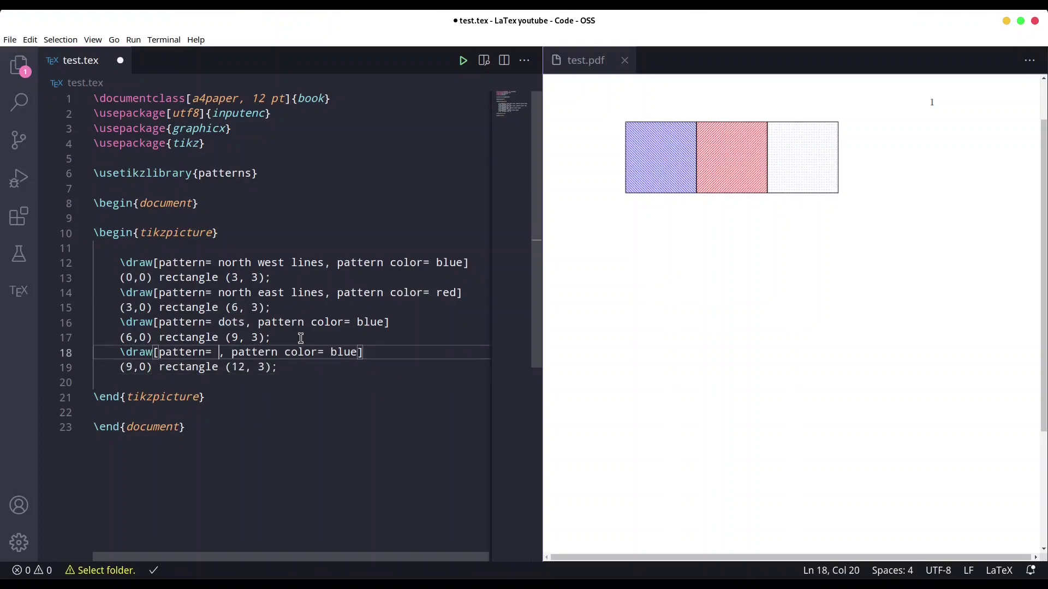
{"action": "type", "text": "bric"}
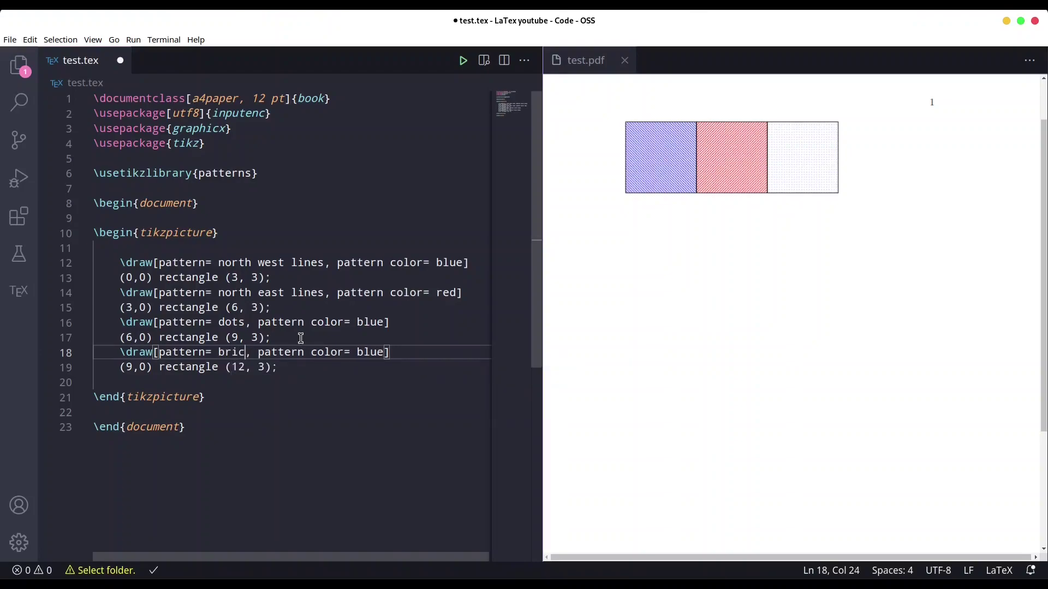
{"action": "type", "text": "k"}
{"action": "type", "text": "ks"}
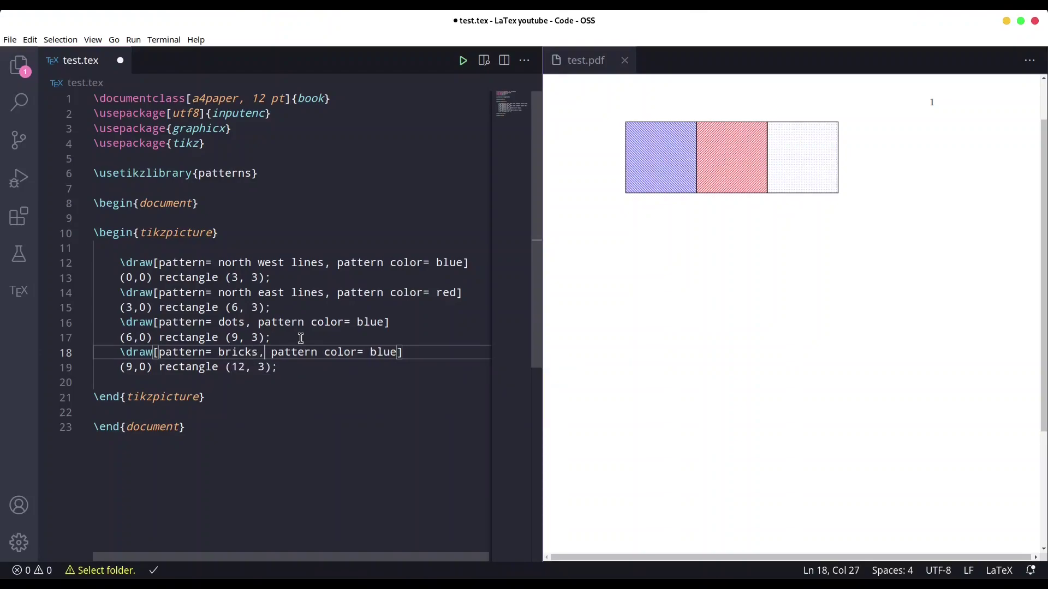
{"action": "key", "text": "ctrl+Right"}
{"action": "key", "text": "ctrl+Right"}
{"action": "key", "text": "ctrl+Right"}
{"action": "key", "text": "BackSpace"}
{"action": "key", "text": "BackSpace"}
{"action": "key", "text": "BackSpace"}
{"action": "key", "text": "BackSpace"}
{"action": "type", "text": "red"}
{"action": "key", "text": "ctrl+s"}
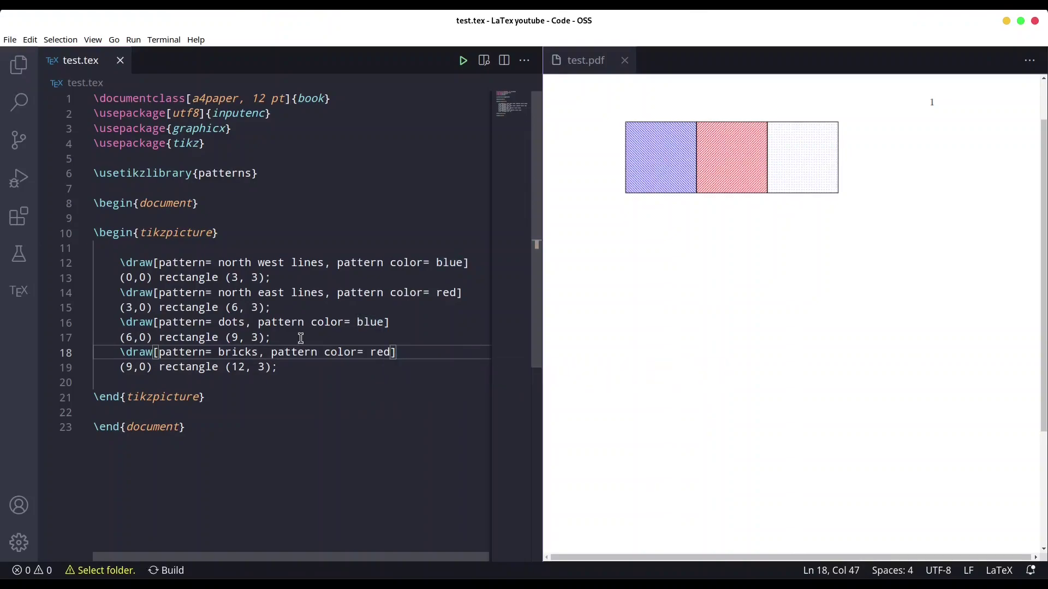
- Paste another draw command and change it to a grid pattern in green
{"action": "left_click", "coordinate": [355, 367]}
{"action": "key", "text": "Return"}
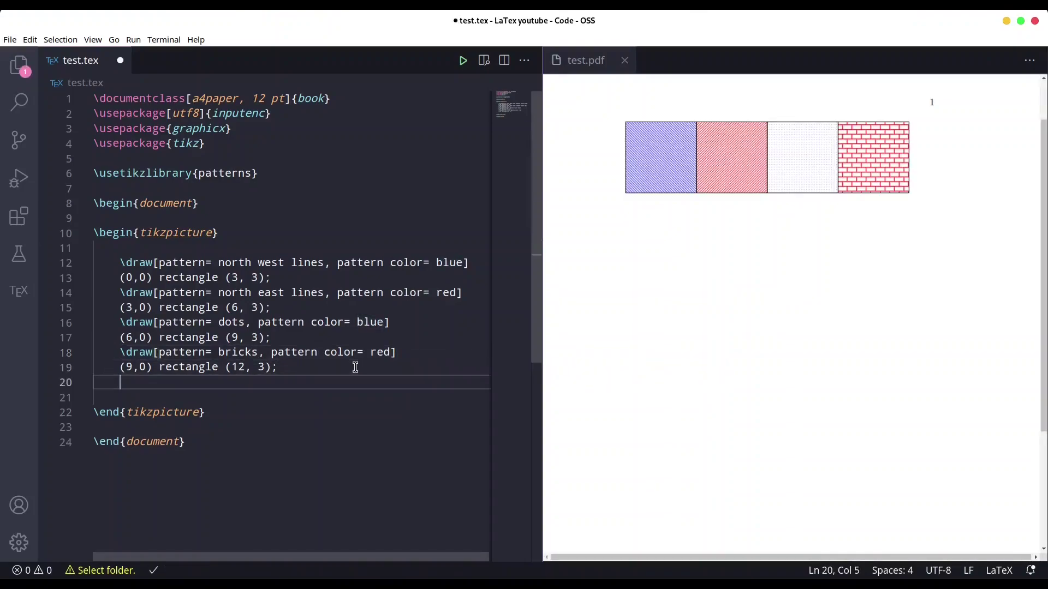
{"action": "key", "text": "ctrl+v"}
{"action": "key", "text": "Up"}
{"action": "key", "text": "ctrl+Left"}
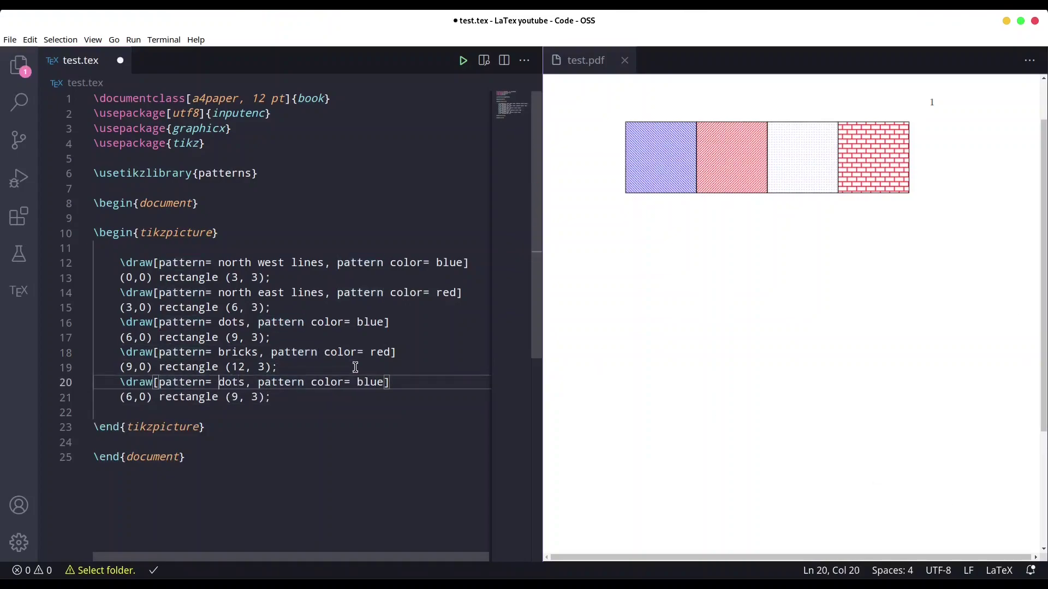
{"action": "key", "text": "BackSpace"}
{"action": "key", "text": "BackSpace"}
{"action": "key", "text": "BackSpace"}
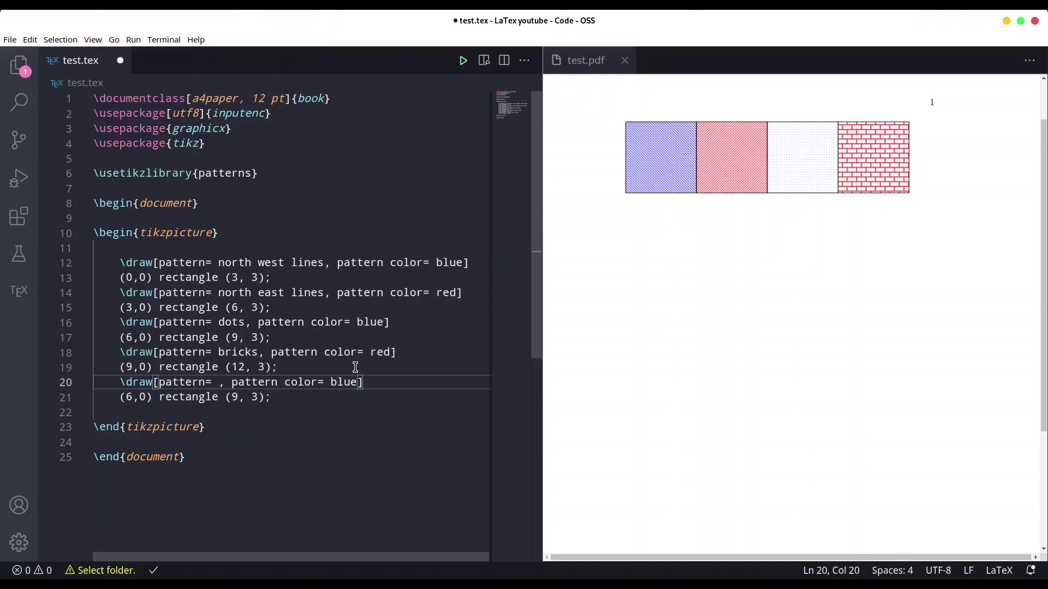
{"action": "type", "text": "gr"}
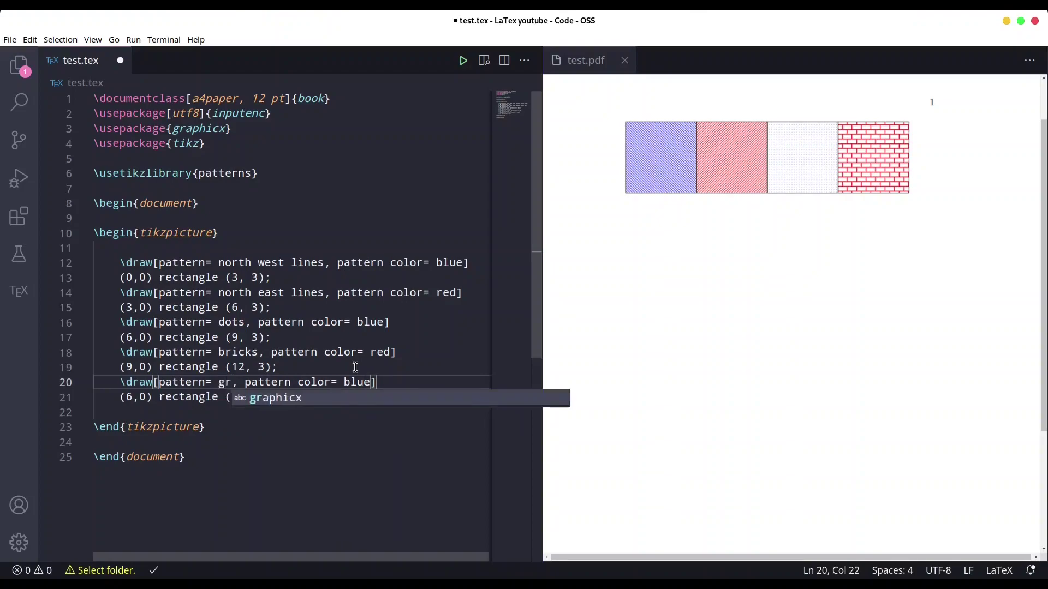
{"action": "type", "text": "id"}
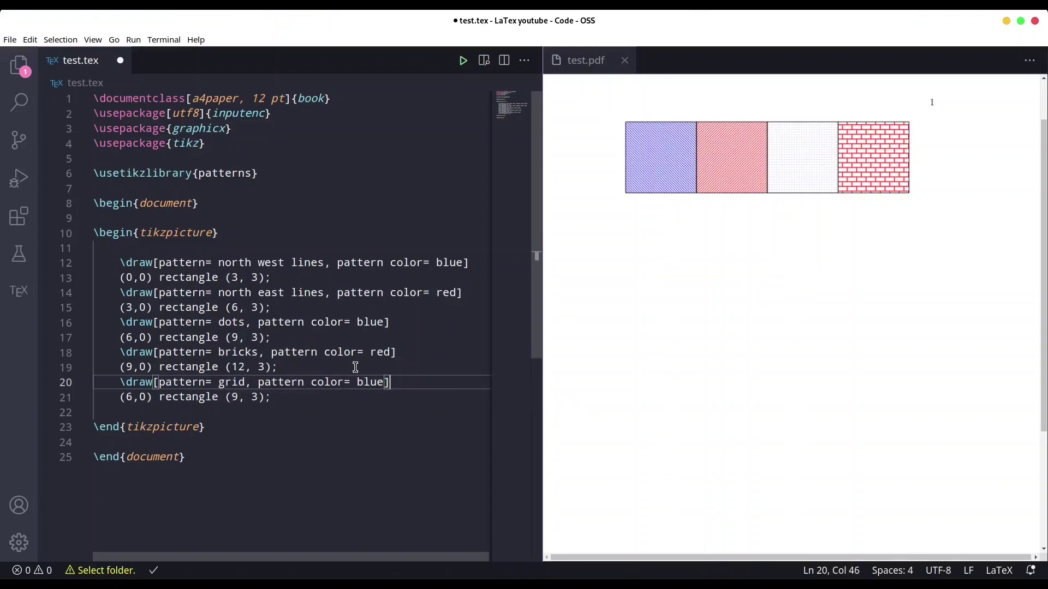
{"action": "key", "text": "Left"}
{"action": "key", "text": "BackSpace"}
{"action": "key", "text": "BackSpace"}
{"action": "key", "text": "BackSpace"}
{"action": "type", "text": "gr"}
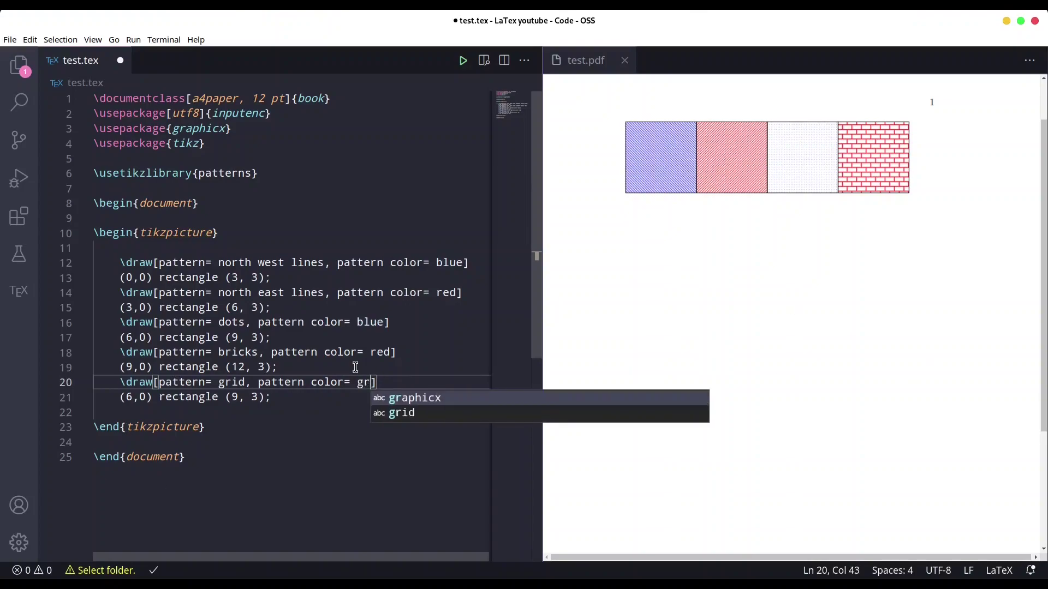
{"action": "type", "text": "een"}
- Set its coordinates to (12,0) rectangle (15,3) and save to rebuild the PDF
{"action": "key", "text": "Down"}
{"action": "key", "text": "Left"}
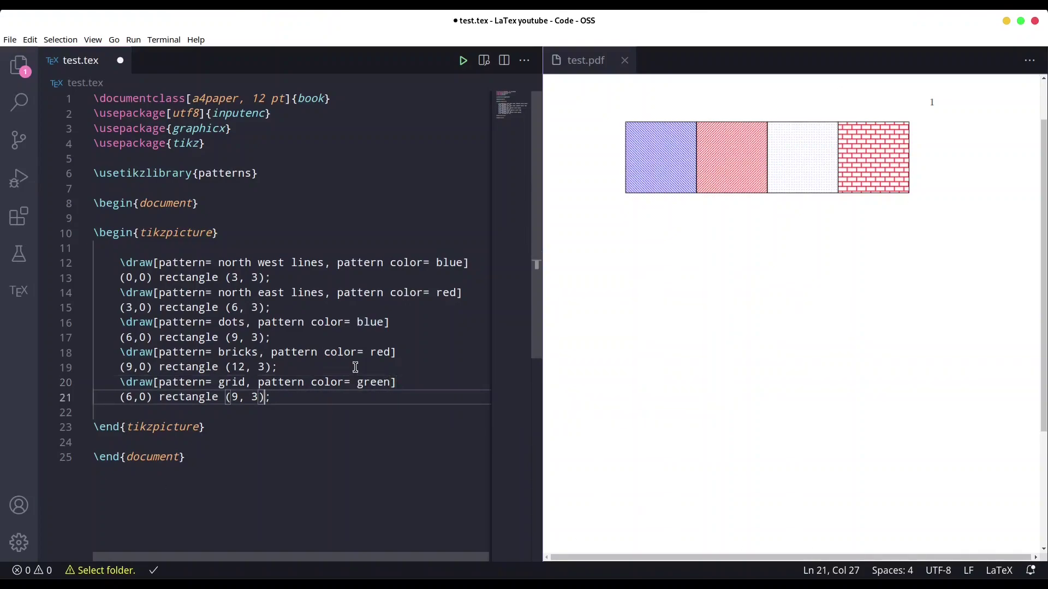
{"action": "key", "text": "ctrl+Left"}
{"action": "key", "text": "ctrl+Left"}
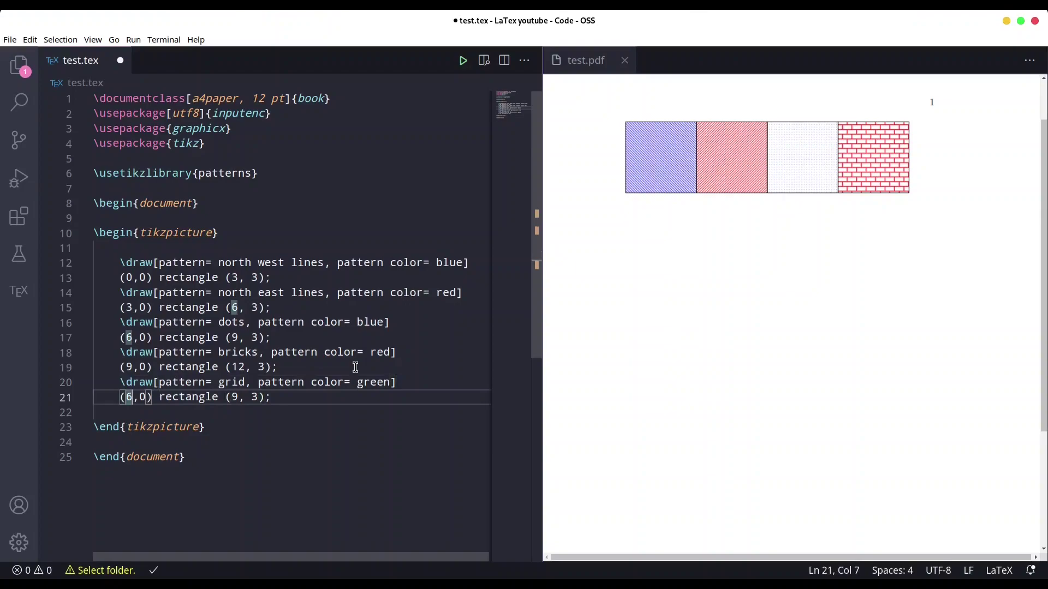
{"action": "key", "text": "BackSpace"}
{"action": "type", "text": "12"}
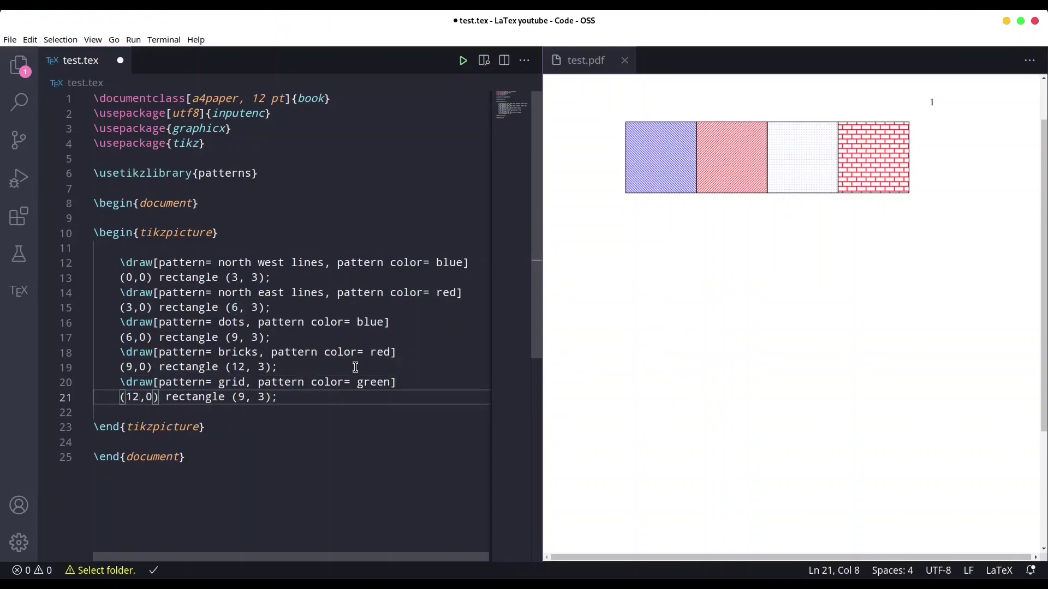
{"action": "key", "text": "Right"}
{"action": "key", "text": "ctrl+Right"}
{"action": "key", "text": "Right"}
{"action": "key", "text": "Right"}
{"action": "key", "text": "BackSpace"}
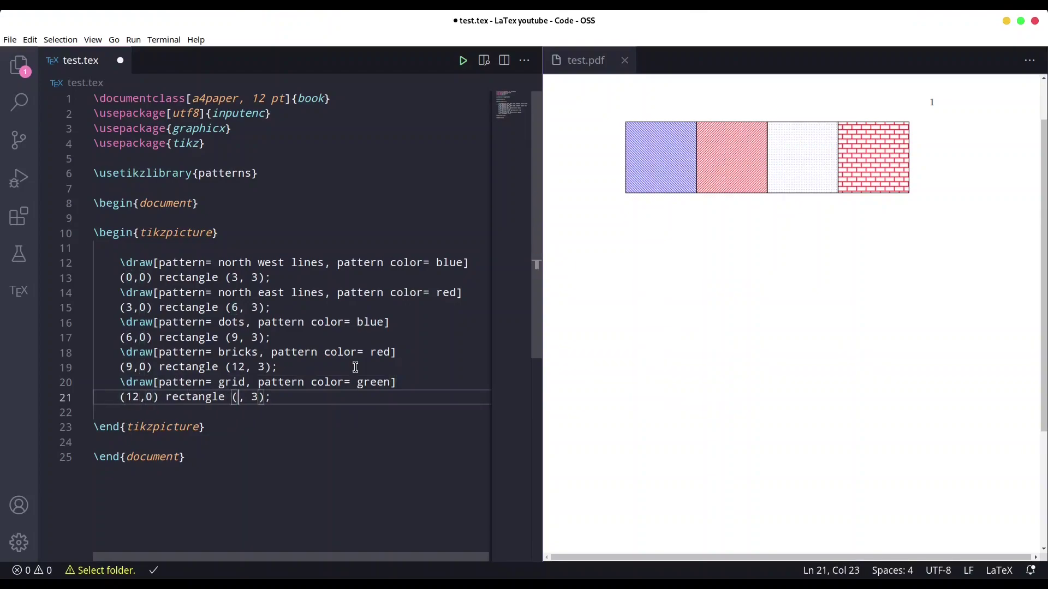
{"action": "type", "text": "15"}
{"action": "key", "text": "ctrl+s"}
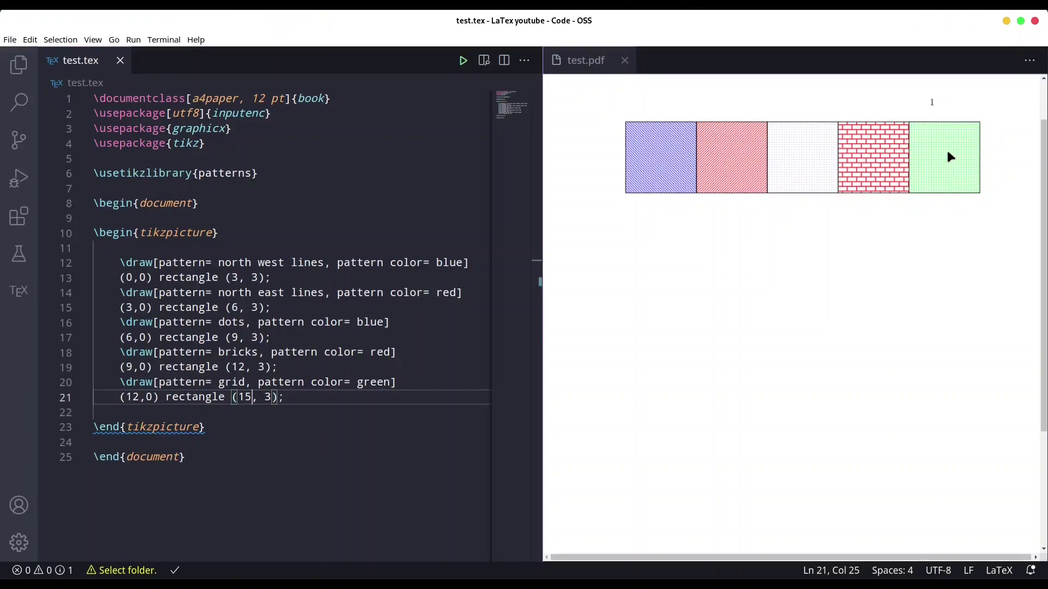
- Paste a sixth draw command and change it to horizontal lines in black
{"action": "key", "text": "End"}
{"action": "key", "text": "Return"}
{"action": "type", "text": "\\draw[pattern= dots, pattern color= blue]     (6,0) rectangle (9, 3);"}
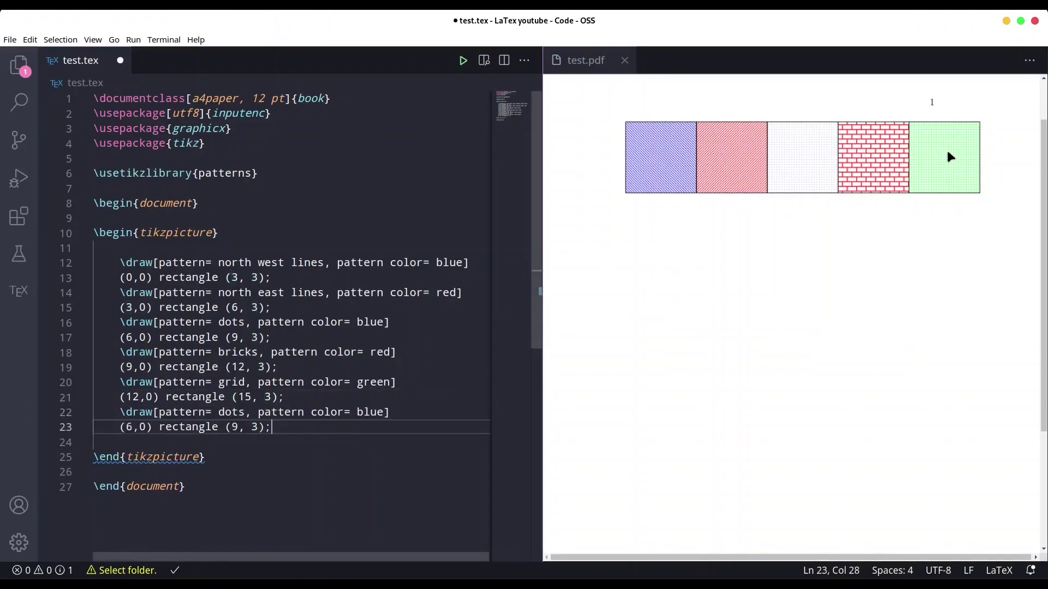
{"action": "key", "text": "Up"}
{"action": "key", "text": "Left"}
{"action": "key", "text": "Left"}
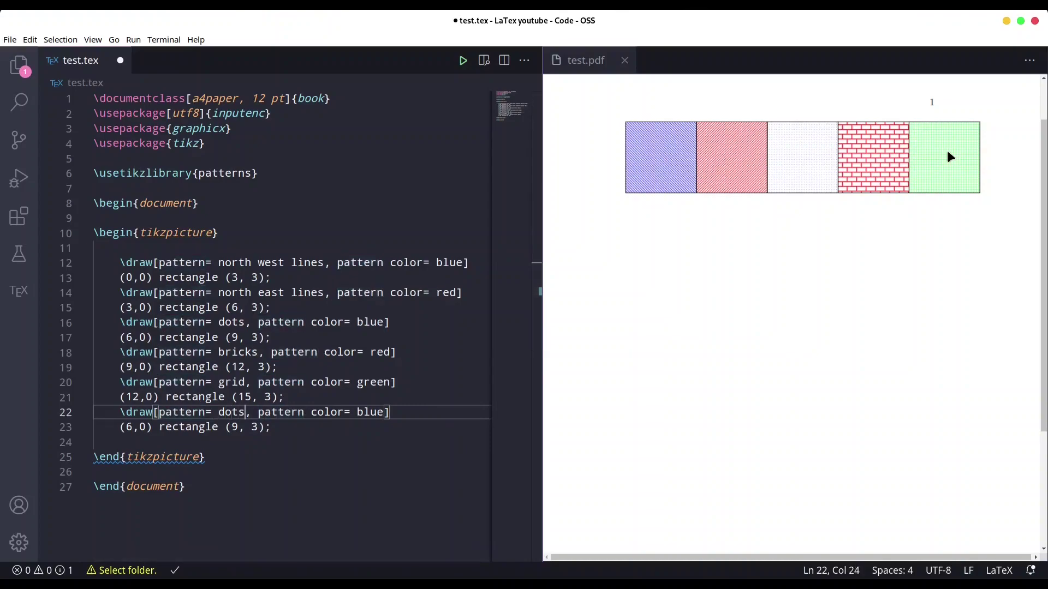
{"action": "key", "text": "BackSpace"}
{"action": "key", "text": "BackSpace"}
{"action": "key", "text": "BackSpace"}
{"action": "type", "text": "horizo"}
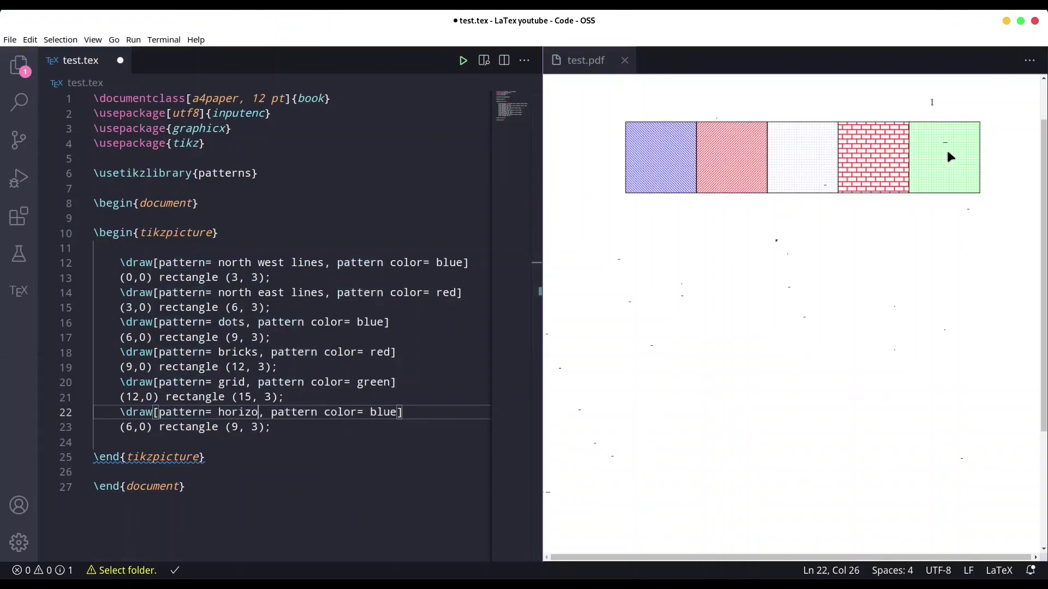
{"action": "type", "text": "ntal lines,"}
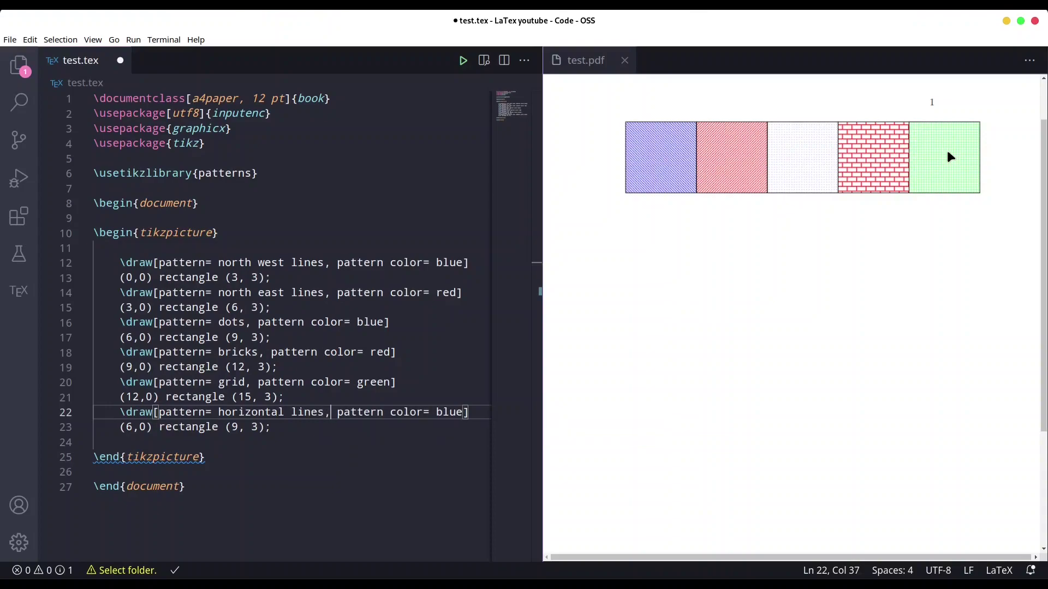
{"action": "key", "text": "ctrl+Right"}
{"action": "double_click", "coordinate": [449, 411]}
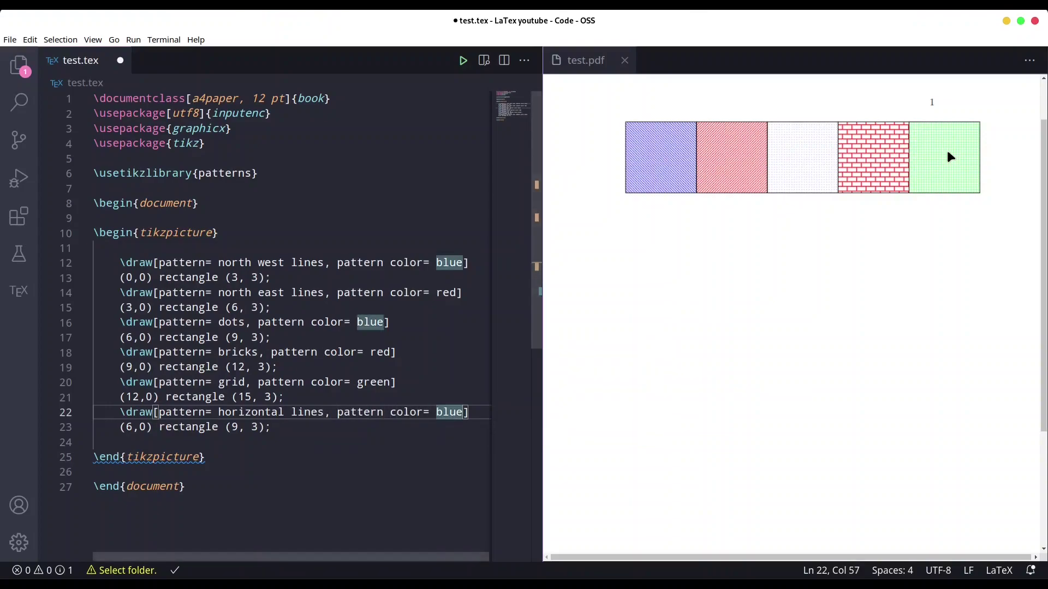
{"action": "key", "text": "BackSpace"}
{"action": "key", "text": "BackSpace"}
{"action": "key", "text": "BackSpace"}
{"action": "type", "text": "b"}
{"action": "key", "text": "Escape"}
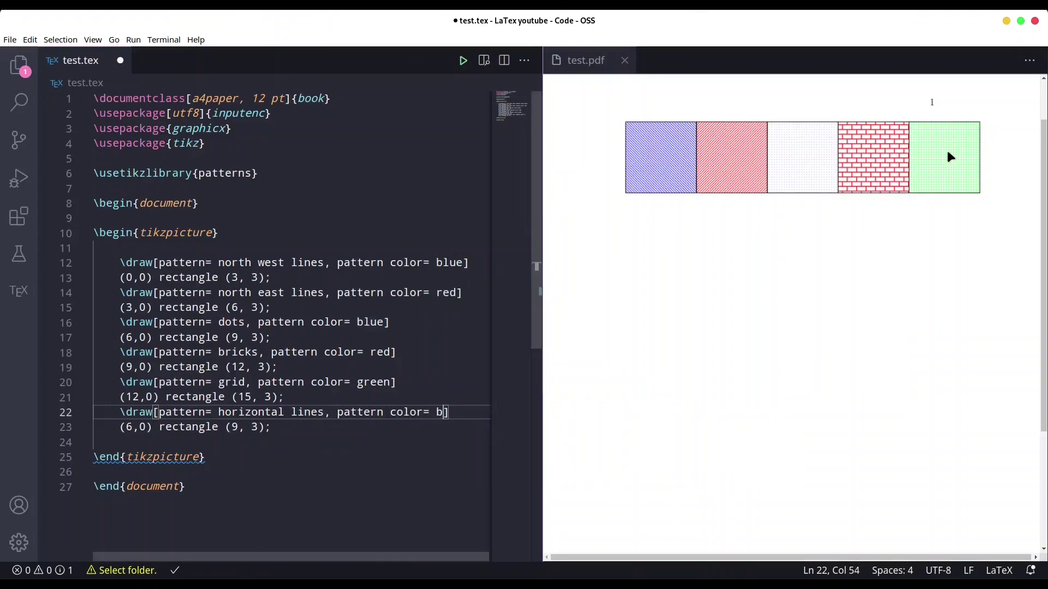
{"action": "type", "text": "lack"}
- Edit its coordinates to (0,3) rectangle (3,6), placing it above the first square
{"action": "key", "text": "Down"}
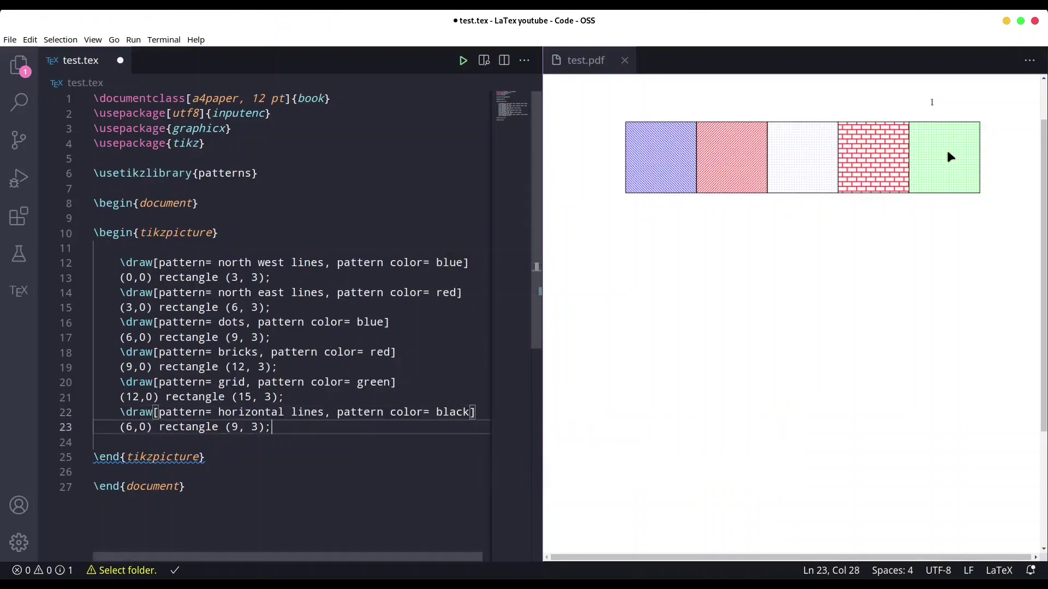
{"action": "key", "text": "Home"}
{"action": "key", "text": "Right"}
{"action": "key", "text": "shift+Right"}
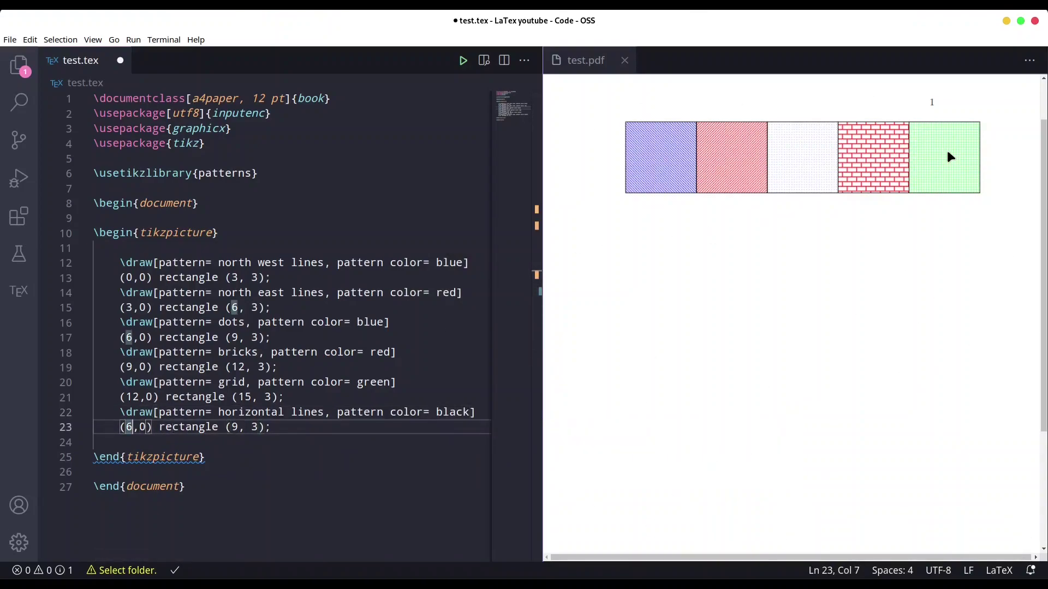
{"action": "type", "text": "0"}
{"action": "key", "text": "Right"}
{"action": "key", "text": "shift+Right"}
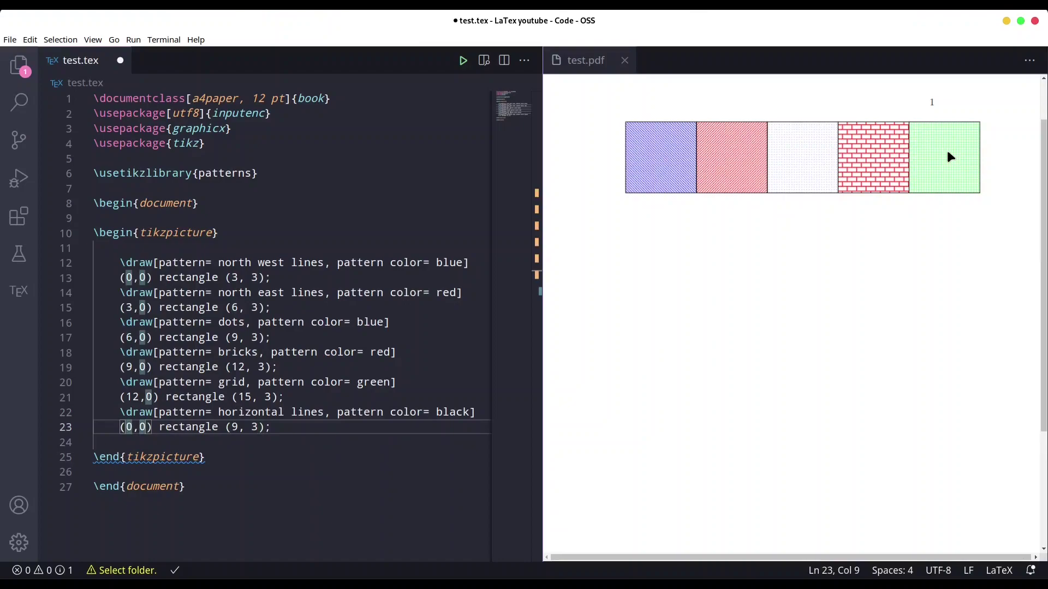
{"action": "key", "text": "BackSpace"}
{"action": "type", "text": "3"}
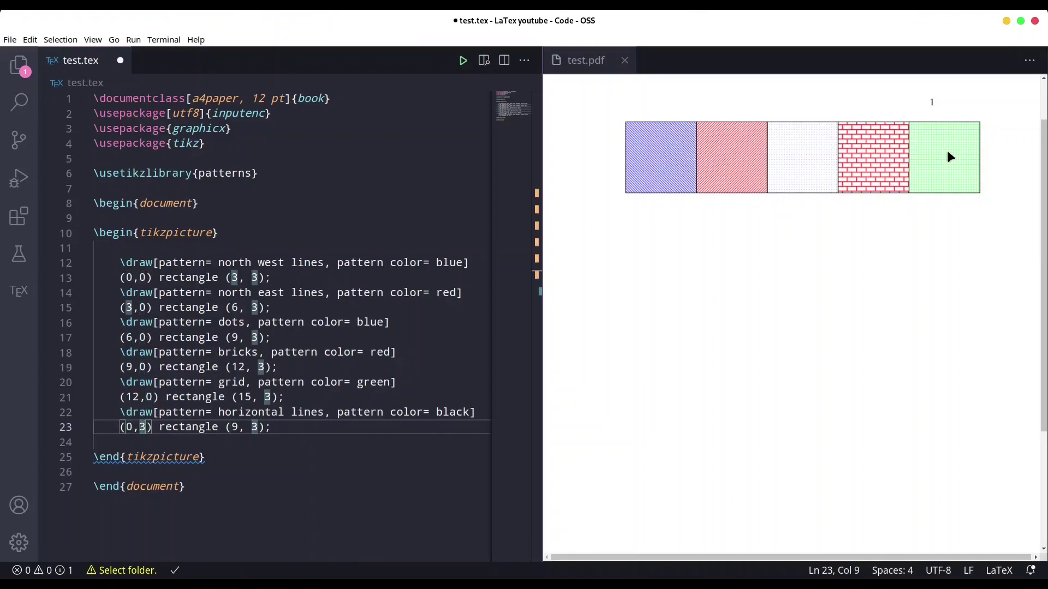
{"action": "key", "text": "Right"}
{"action": "key", "text": "ctrl+Right"}
{"action": "key", "text": "Right"}
{"action": "key", "text": "Right"}
{"action": "key", "text": "BackSpace"}
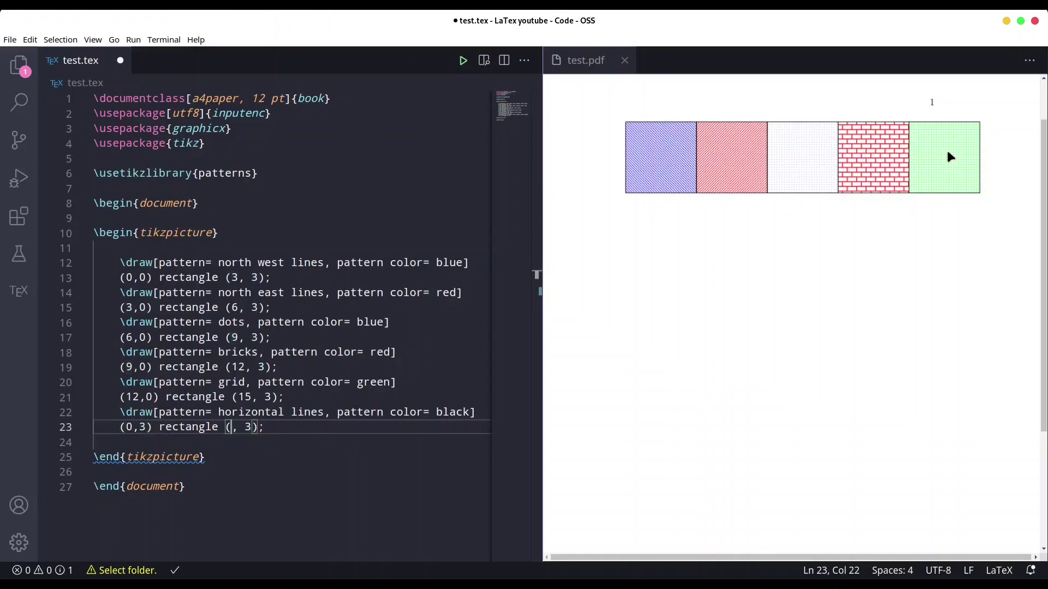
{"action": "type", "text": "3"}
{"action": "key", "text": "BackSpace"}
{"action": "type", "text": "6"}
{"action": "key", "text": "Right"}
- Paste a copy of the dots square and change it to a yellow 'verical lines' pattern
{"action": "key", "text": "Return"}
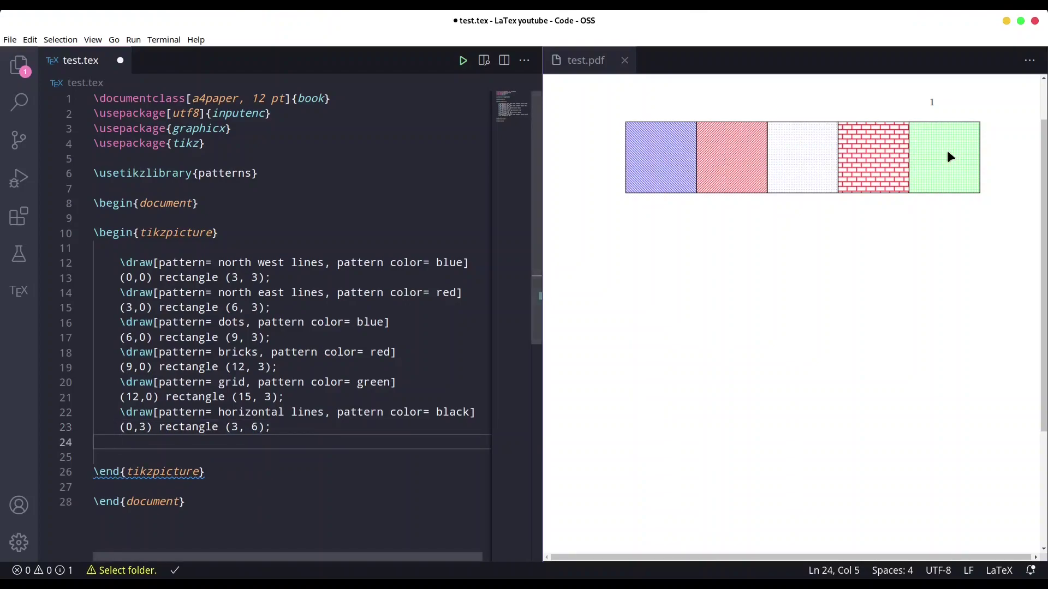
{"action": "type", "text": "\\draw[pattern= dots, pattern color= blue]     (6,0) rectangle (9, 3);"}
{"action": "key", "text": "Up"}
{"action": "key", "text": "ctrl+Left"}
{"action": "key", "text": "ctrl+Left"}
{"action": "key", "text": "ctrl+Left"}
{"action": "key", "text": "Right"}
{"action": "key", "text": "Right"}
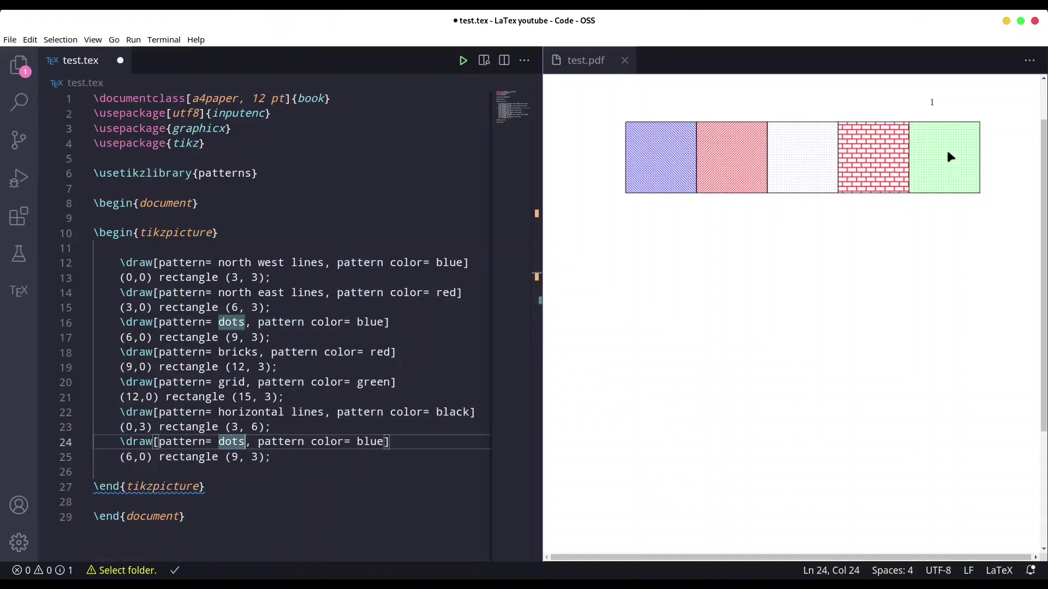
{"action": "key", "text": "BackSpace"}
{"action": "key", "text": "BackSpace"}
{"action": "key", "text": "BackSpace"}
{"action": "key", "text": "BackSpace"}
{"action": "type", "text": "ve"}
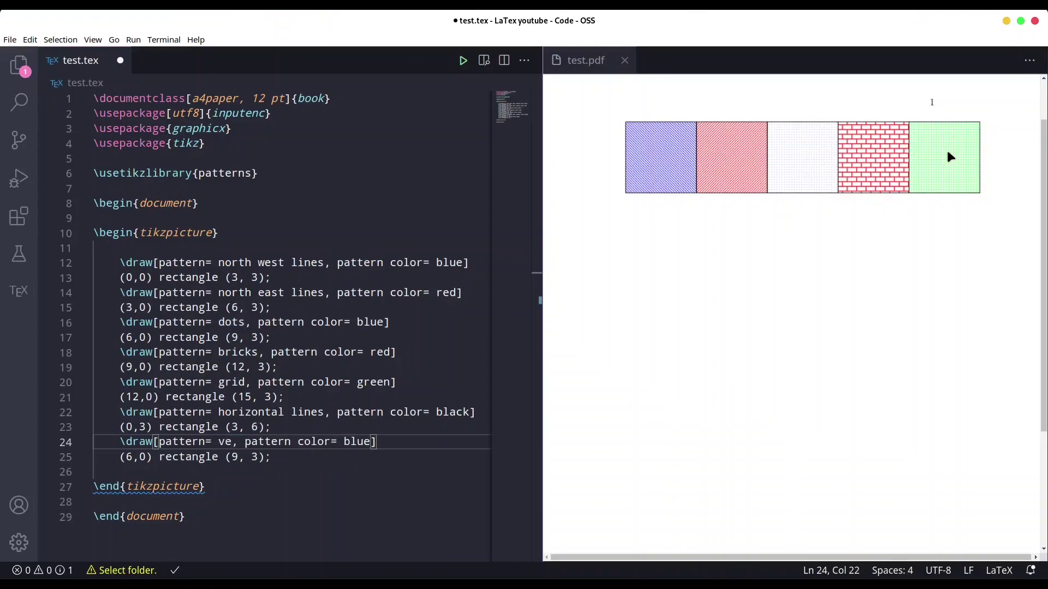
{"action": "type", "text": "rical li"}
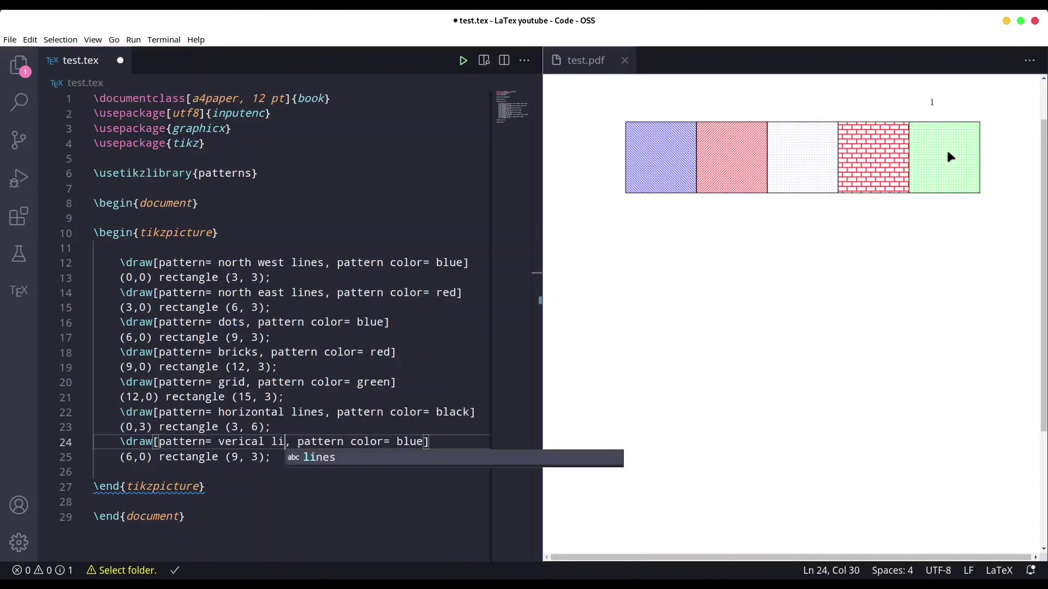
{"action": "type", "text": "nes,"}
{"action": "key", "text": "Right"}
{"action": "key", "text": "Right"}
{"action": "key", "text": "Right"}
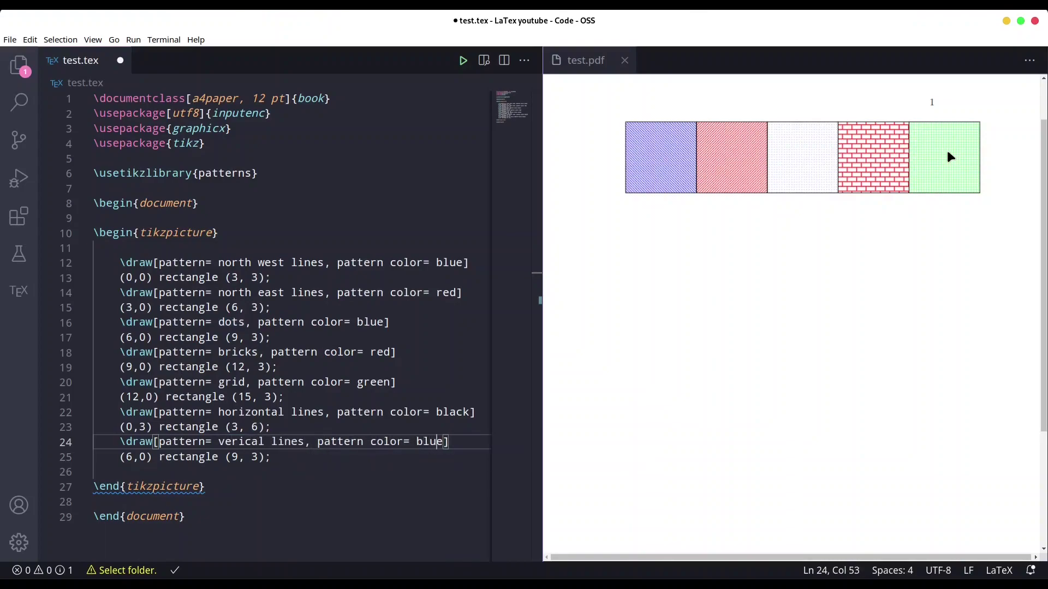
{"action": "key", "text": "BackSpace"}
{"action": "key", "text": "BackSpace"}
{"action": "key", "text": "BackSpace"}
{"action": "type", "text": "ye"}
{"action": "type", "text": "llow"}
- Change the copy's coordinates to (3,3) rectangle (6,6) and save to rebuild; the build errors
{"action": "key", "text": "Down"}
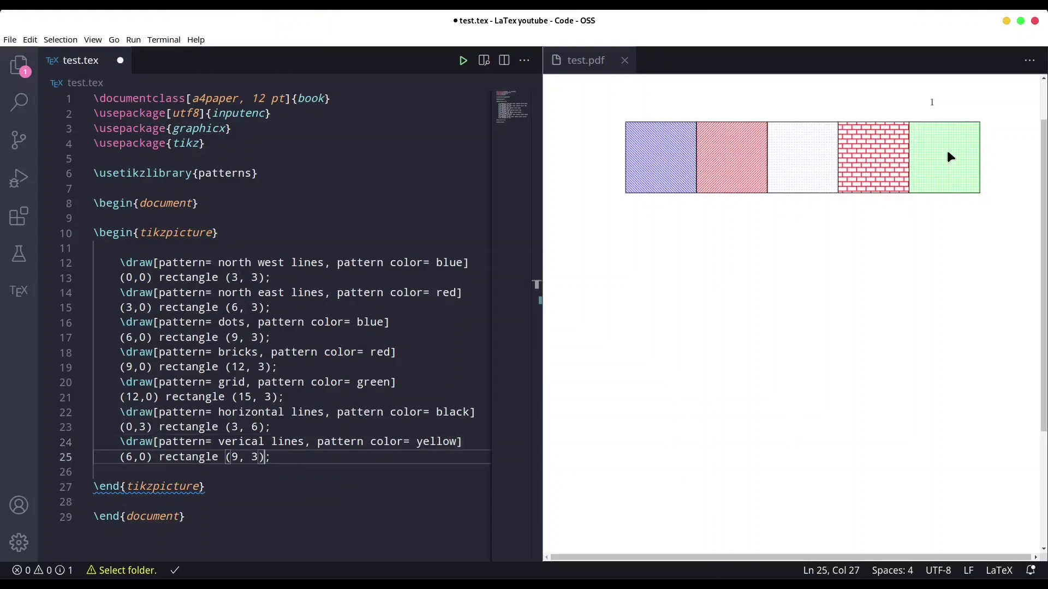
{"action": "key", "text": "Left"}
{"action": "key", "text": "Left"}
{"action": "key", "text": "ctrl+Left"}
{"action": "key", "text": "ctrl+Left"}
{"action": "key", "text": "ctrl+Left"}
{"action": "key", "text": "Left"}
{"action": "key", "text": "Left"}
{"action": "key", "text": "Left"}
{"action": "key", "text": "Right"}
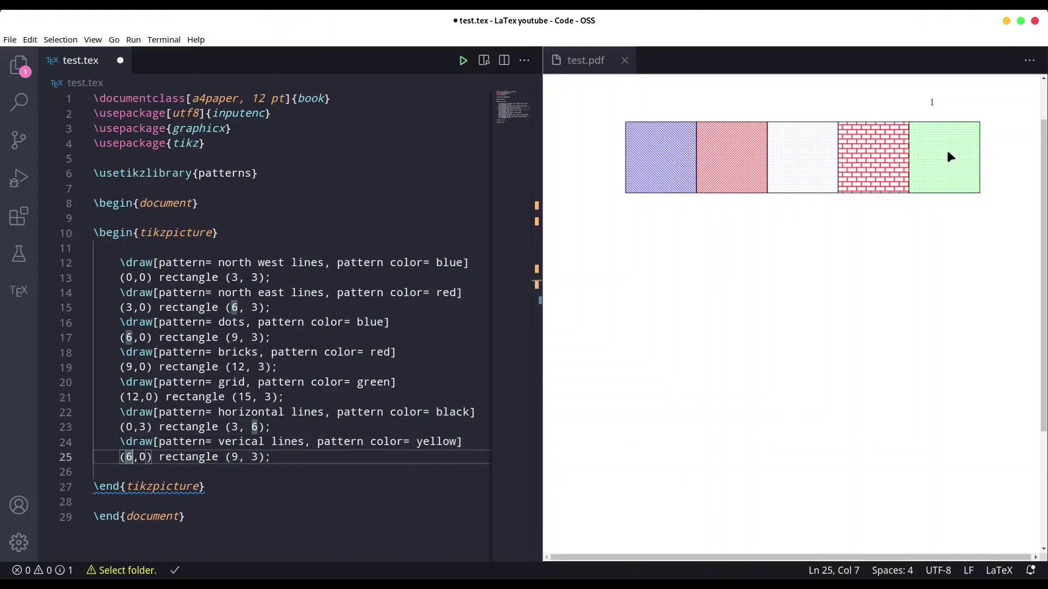
{"action": "key", "text": "BackSpace"}
{"action": "type", "text": "3"}
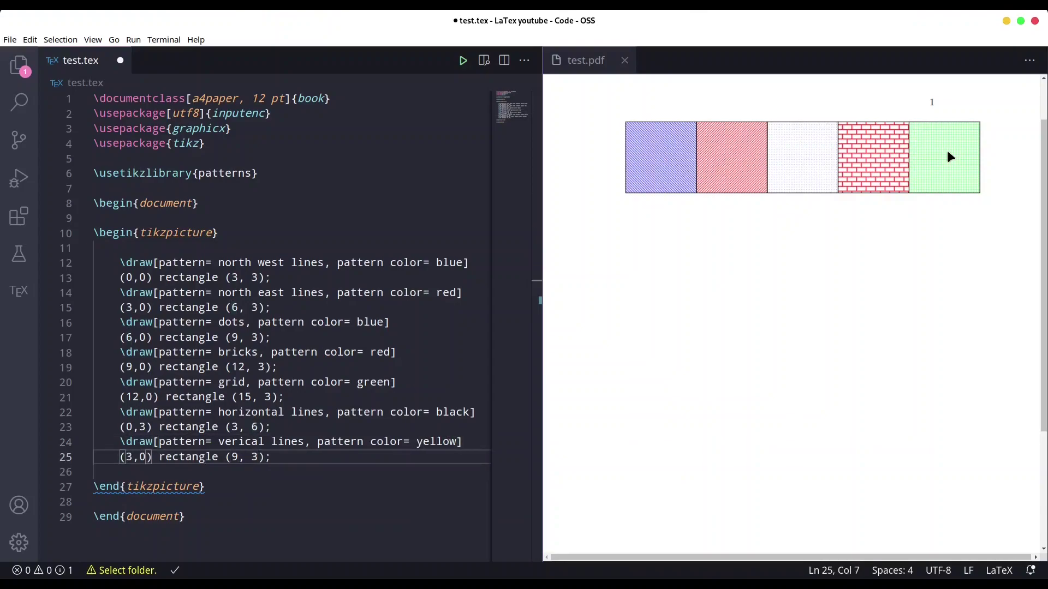
{"action": "key", "text": "Right"}
{"action": "key", "text": "Delete"}
{"action": "type", "text": "3"}
{"action": "key", "text": "ctrl+Right"}
{"action": "key", "text": "ctrl+Right"}
{"action": "key", "text": "ctrl+Right"}
{"action": "key", "text": "Right"}
{"action": "key", "text": "Right"}
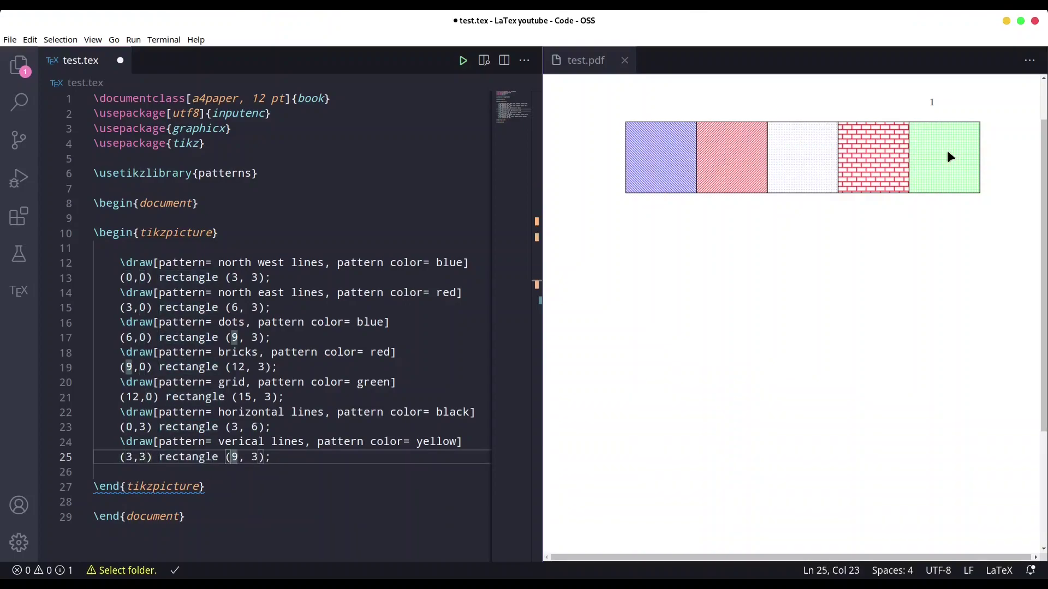
{"action": "key", "text": "BackSpace"}
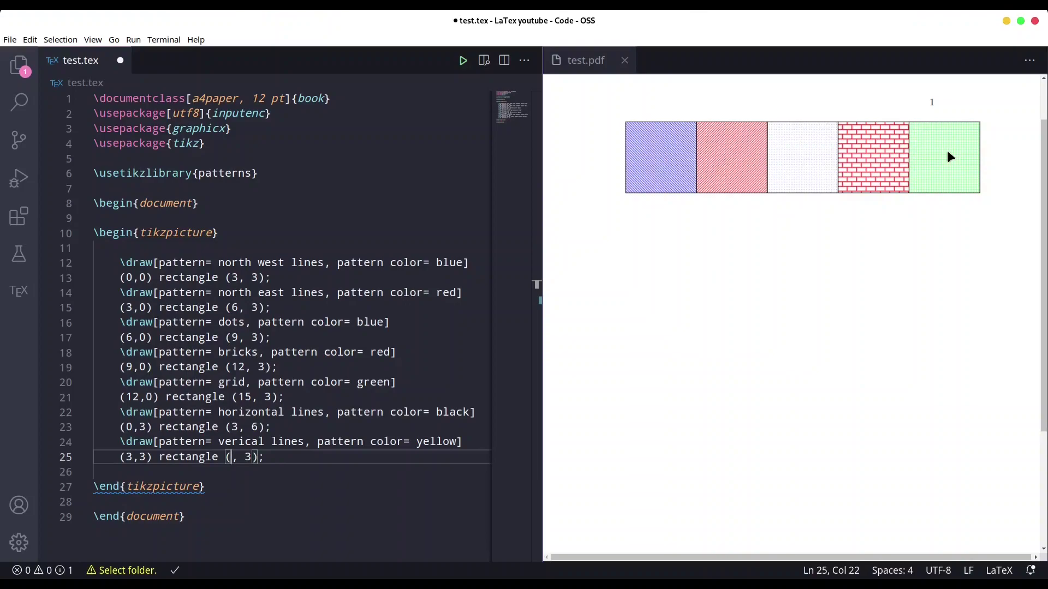
{"action": "type", "text": "6"}
{"action": "key", "text": "Right"}
{"action": "key", "text": "Right"}
{"action": "key", "text": "Right"}
{"action": "key", "text": "BackSpace"}
{"action": "type", "text": "6"}
{"action": "key", "text": "End"}
{"action": "key", "text": "ctrl+s"}
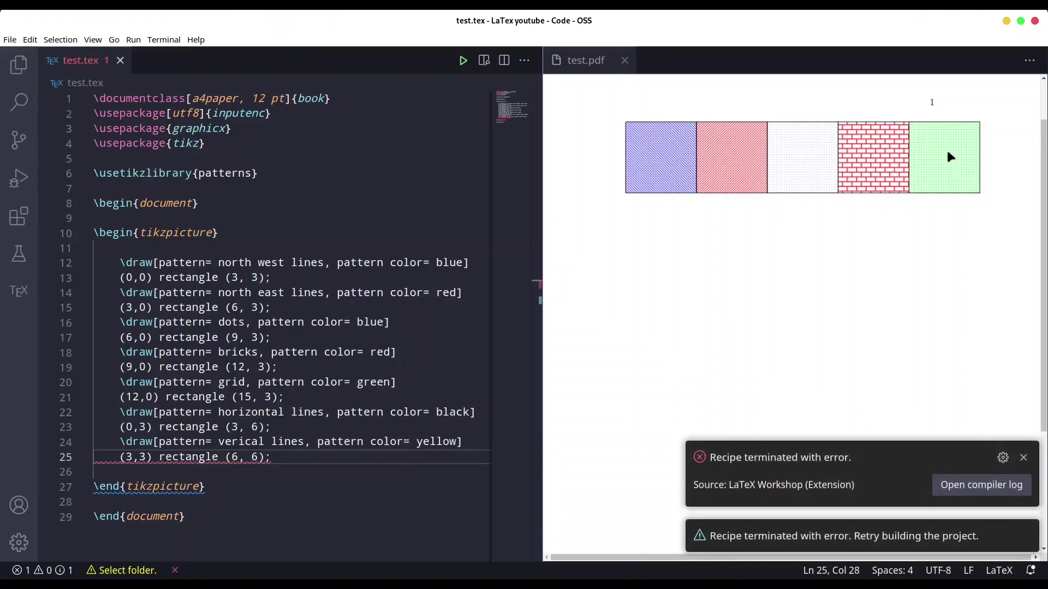
- Correct 'verical' to 'vertical', rebuild the PDF and dismiss the error notifications
{"action": "left_click", "coordinate": [232, 442]}
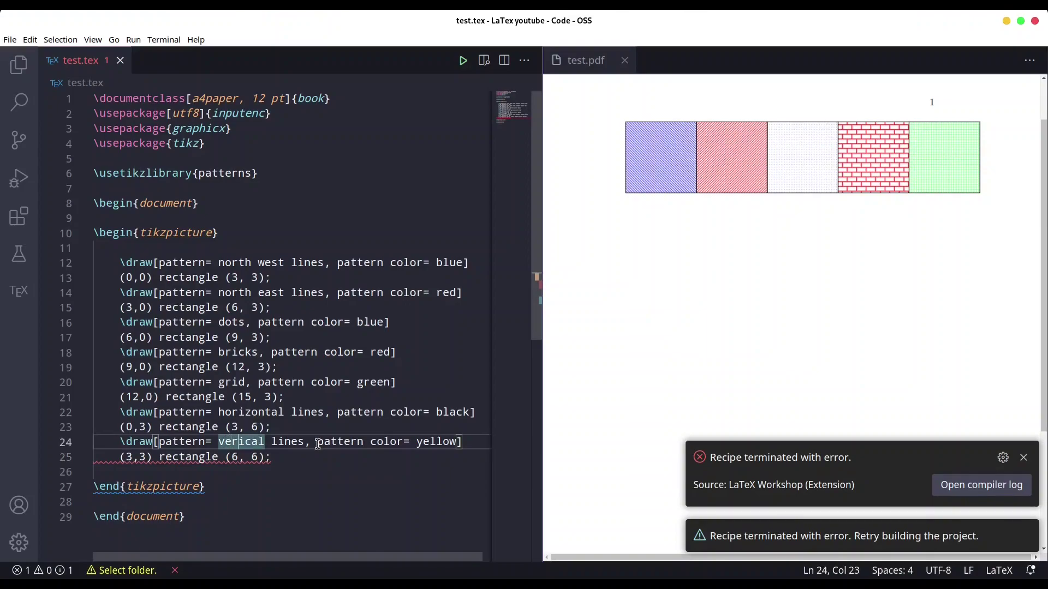
{"action": "type", "text": "t"}
{"action": "key", "text": "End"}
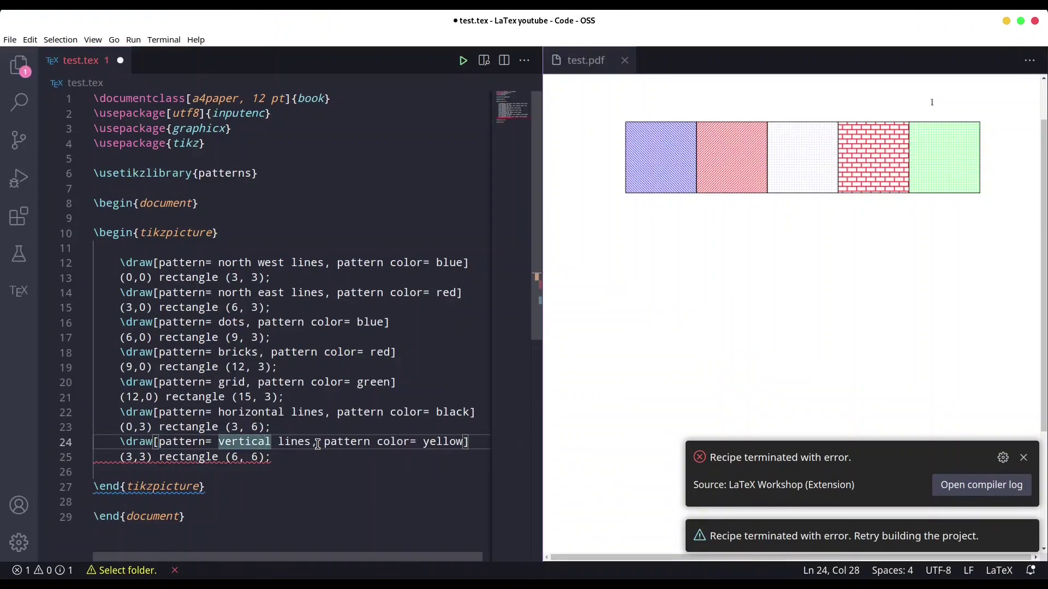
{"action": "key", "text": "ctrl+s"}
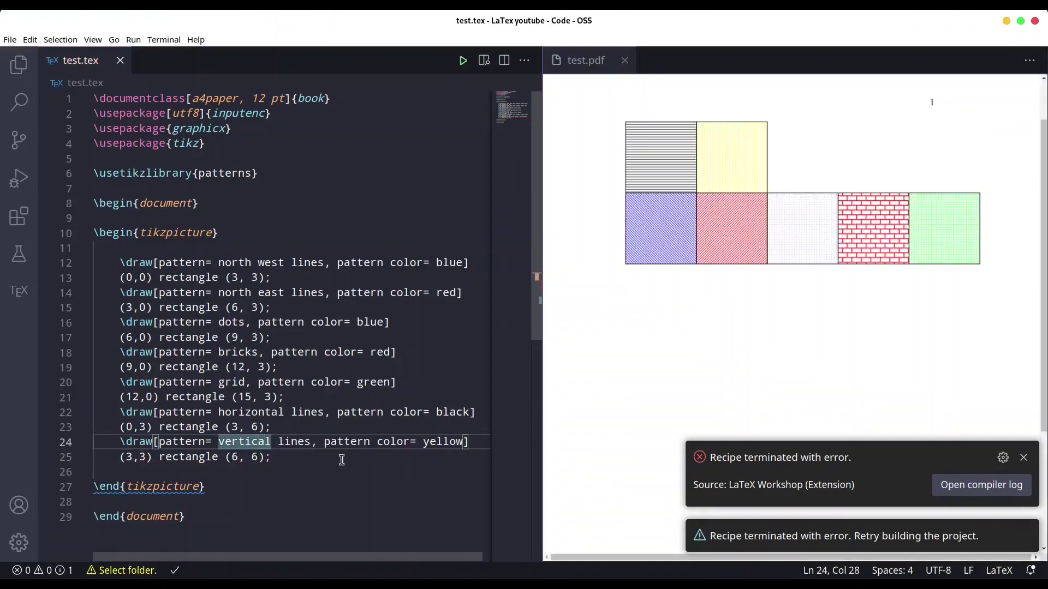
{"action": "left_click", "coordinate": [1022, 457]}
{"action": "left_click", "coordinate": [1022, 535]}
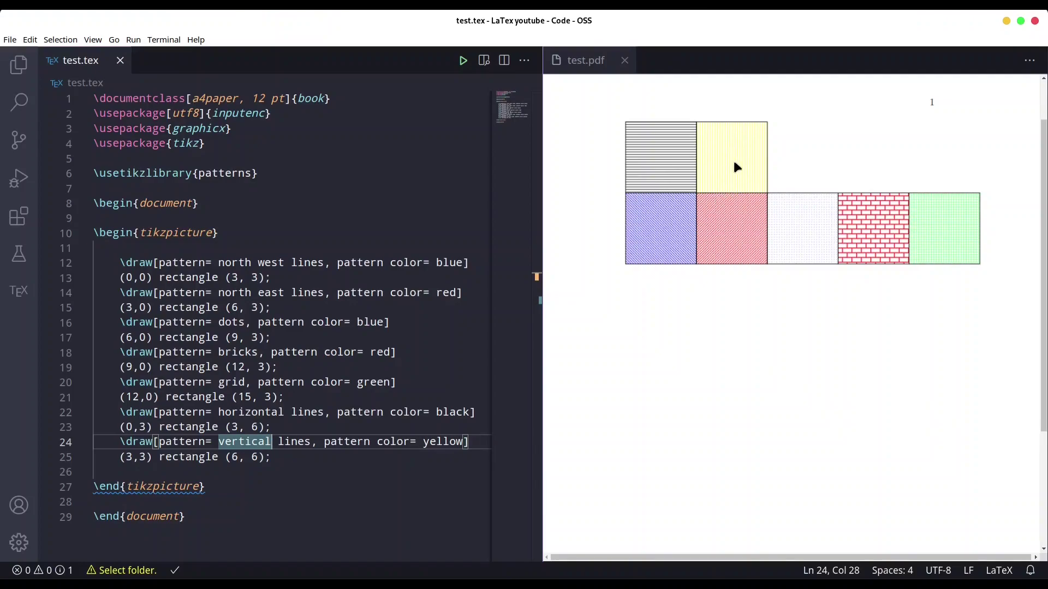
- Paste another copy of the dots square below the yellow one and make it a green checkerboard
{"action": "left_click", "coordinate": [284, 457]}
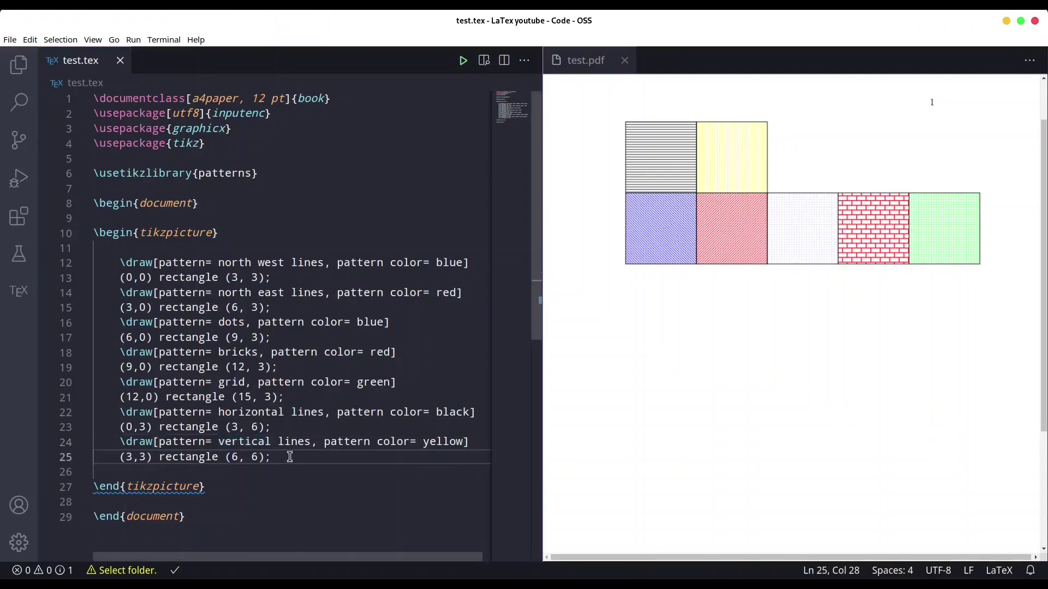
{"action": "key", "text": "Return"}
{"action": "type", "text": "\\draw[pattern= dots, pattern color= blue]     (6,0) rectangle (9, 3);"}
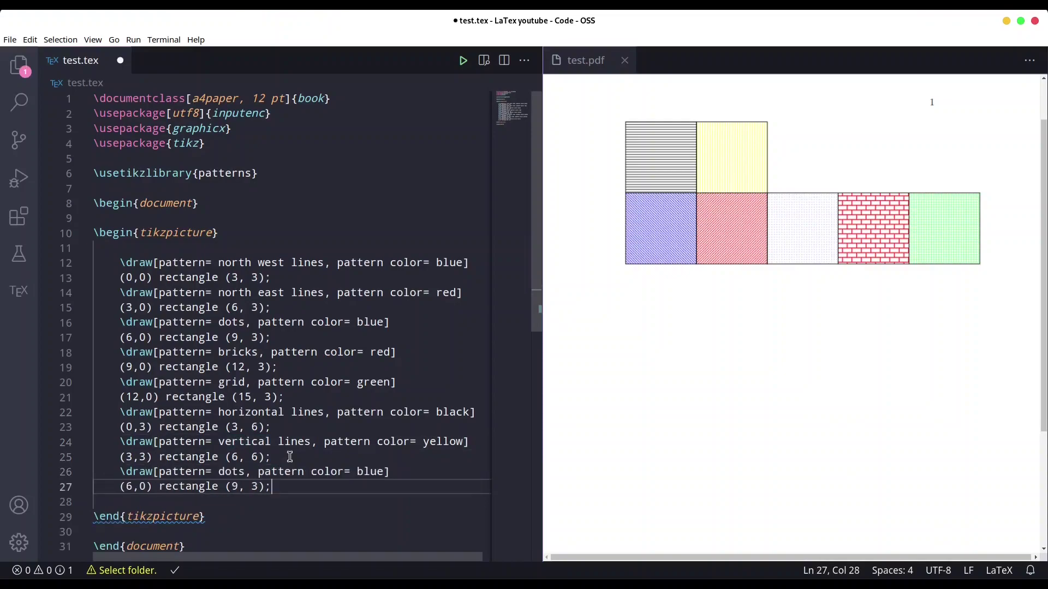
{"action": "left_click", "coordinate": [231, 471]}
{"action": "key", "text": "ctrl+d"}
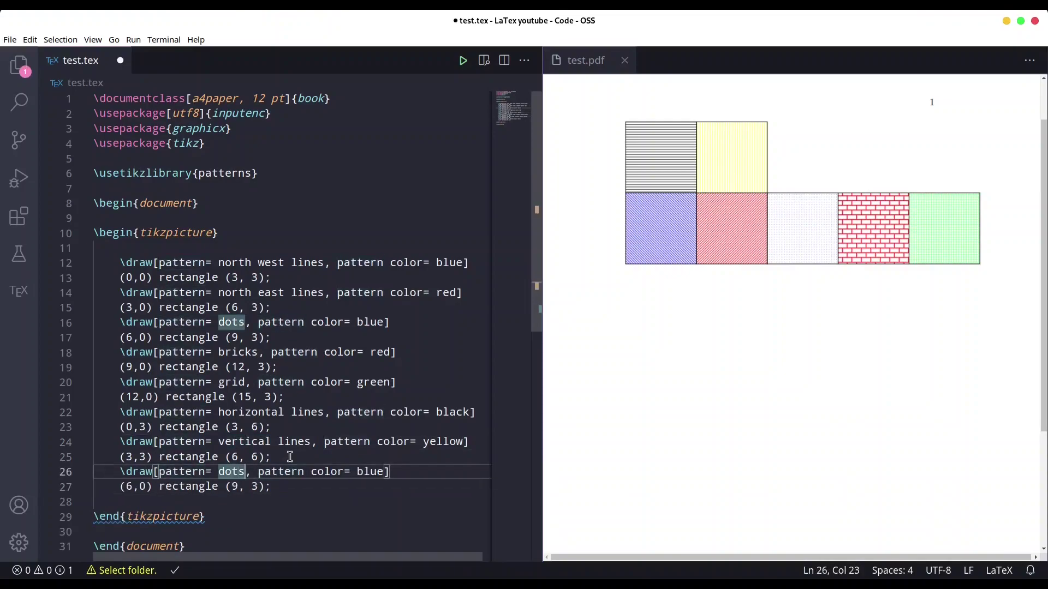
{"action": "key", "text": "BackSpace"}
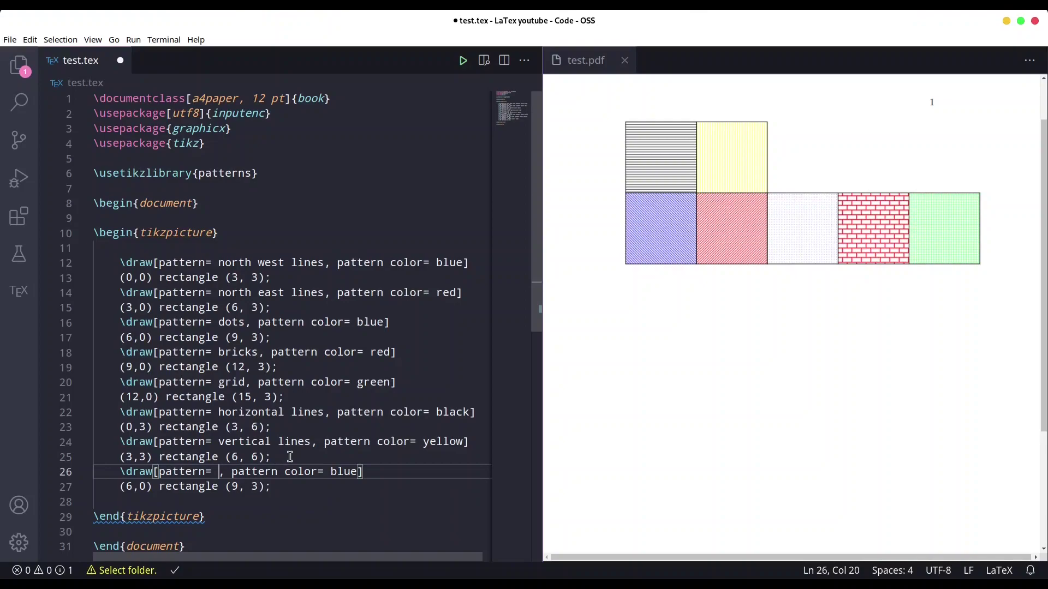
{"action": "type", "text": "checkerboa"}
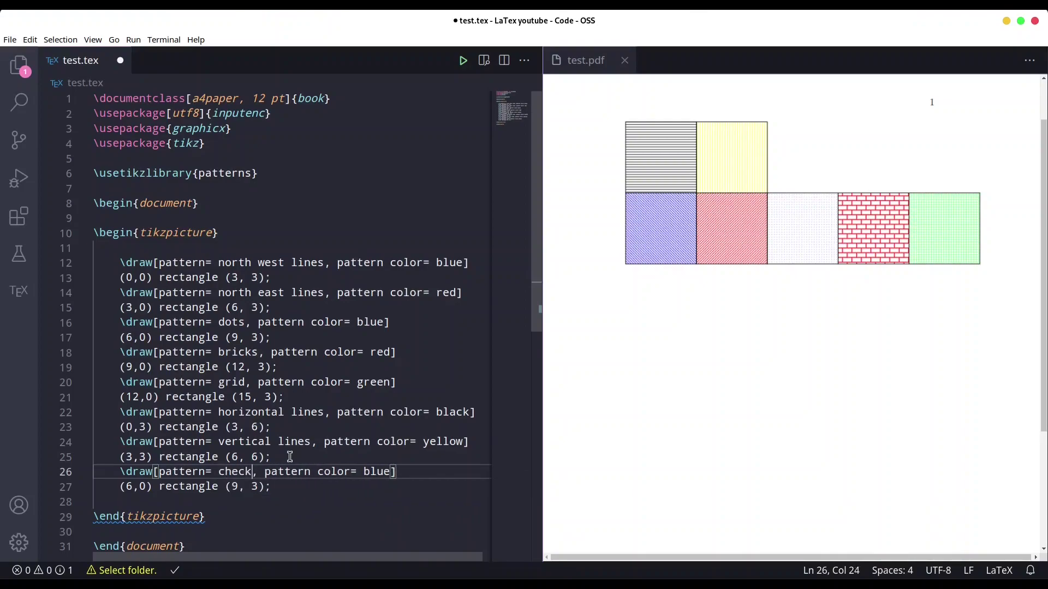
{"action": "type", "text": "rd"}
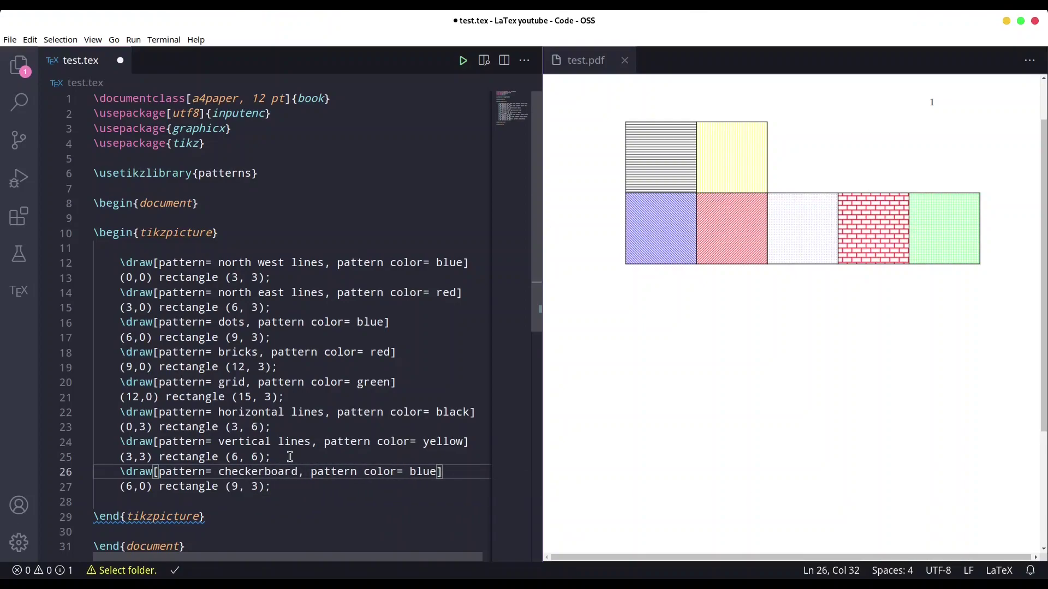
{"action": "key", "text": "ctrl+Right"}
{"action": "key", "text": "ctrl+Right"}
{"action": "key", "text": "ctrl+Right"}
{"action": "key", "text": "ctrl+Right"}
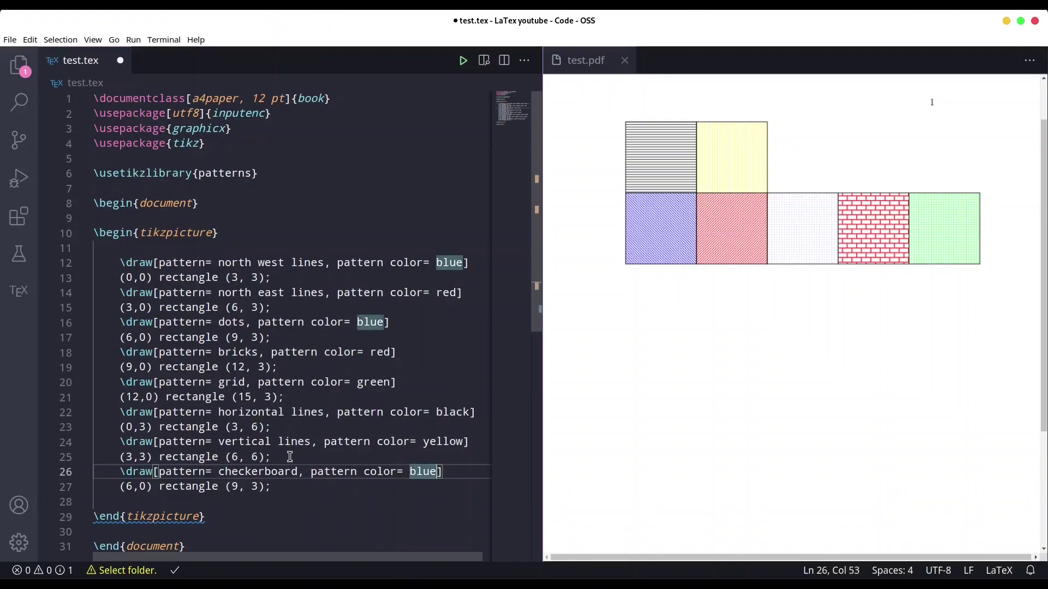
{"action": "key", "text": "BackSpace"}
{"action": "key", "text": "BackSpace"}
{"action": "key", "text": "BackSpace"}
{"action": "key", "text": "BackSpace"}
{"action": "type", "text": "re"}
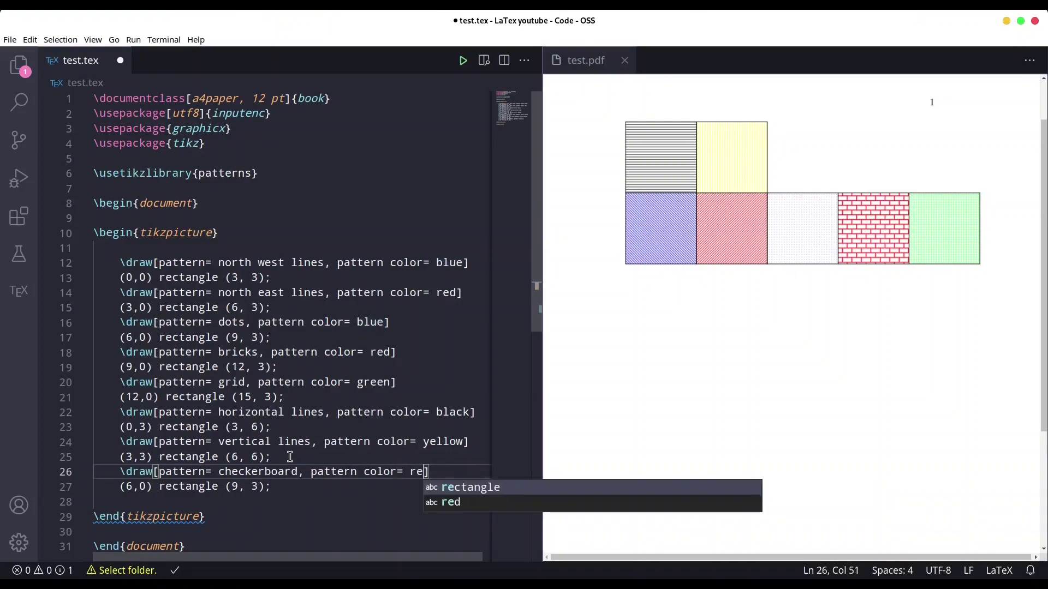
{"action": "type", "text": "d"}
{"action": "key", "text": "BackSpace"}
{"action": "key", "text": "BackSpace"}
{"action": "key", "text": "BackSpace"}
{"action": "type", "text": "g"}
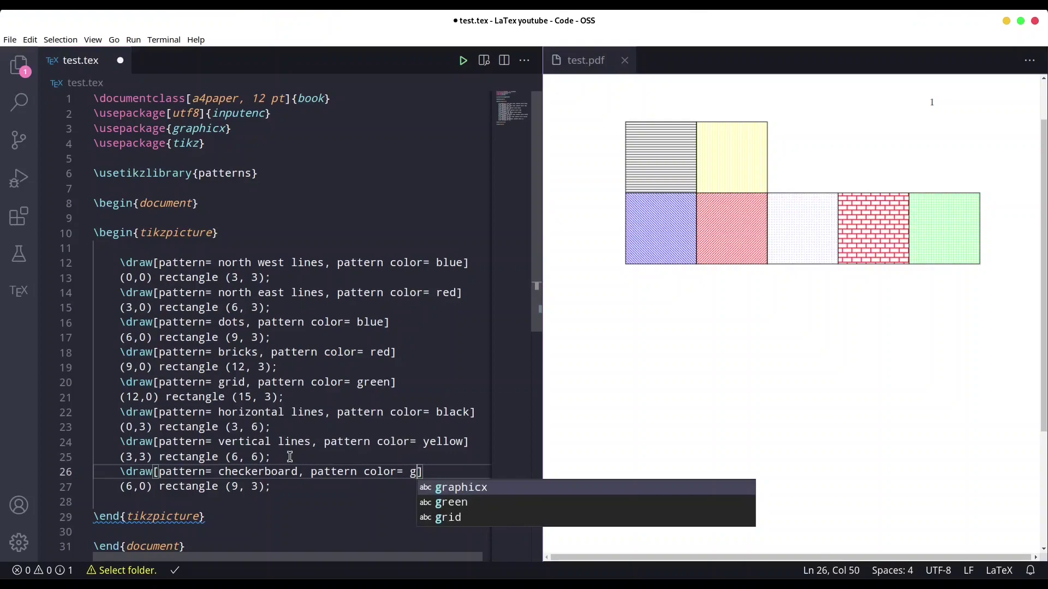
{"action": "type", "text": "reen"}
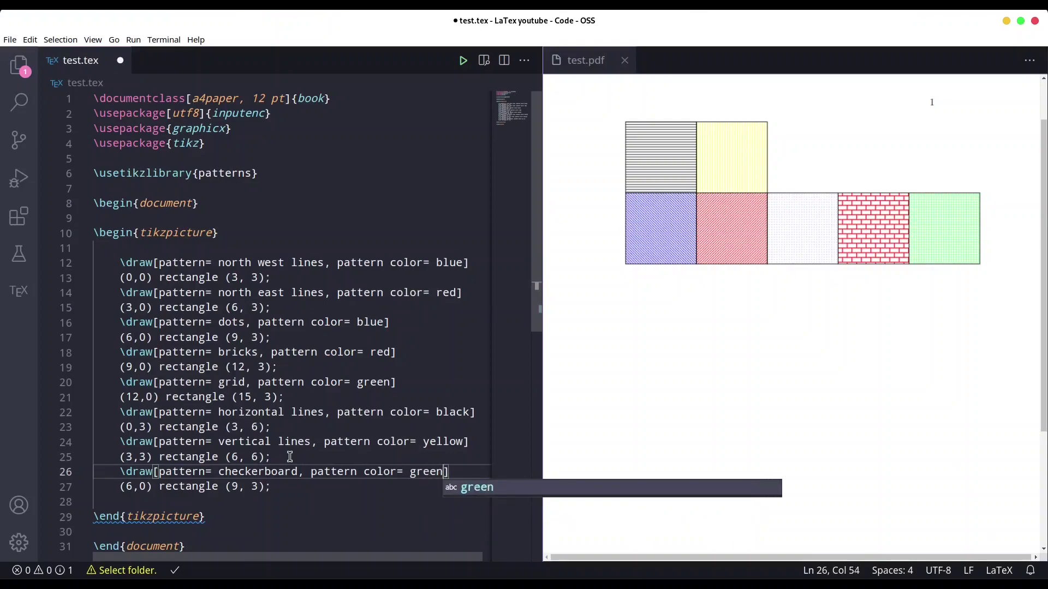
- Change the checkerboard's coordinates to (6,3) rectangle (9,6) and save to rebuild the preview
{"action": "key", "text": "Down"}
{"action": "key", "text": "ctrl+Left"}
{"action": "key", "text": "ctrl+Left"}
{"action": "key", "text": "ctrl+Left"}
{"action": "key", "text": "ctrl+Left"}
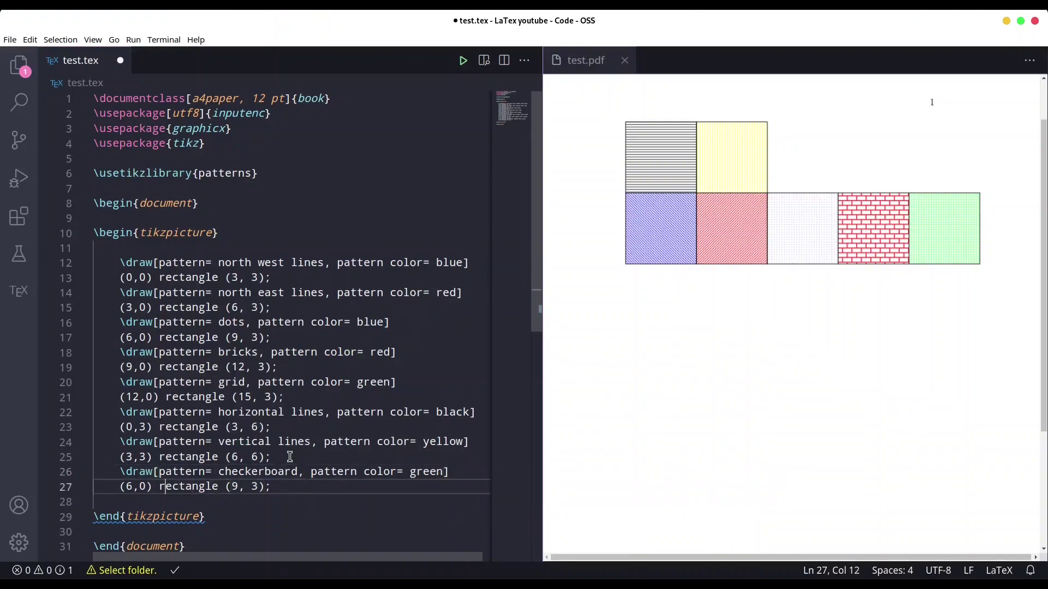
{"action": "key", "text": "ctrl+Left"}
{"action": "key", "text": "ctrl+Left"}
{"action": "key", "text": "Left"}
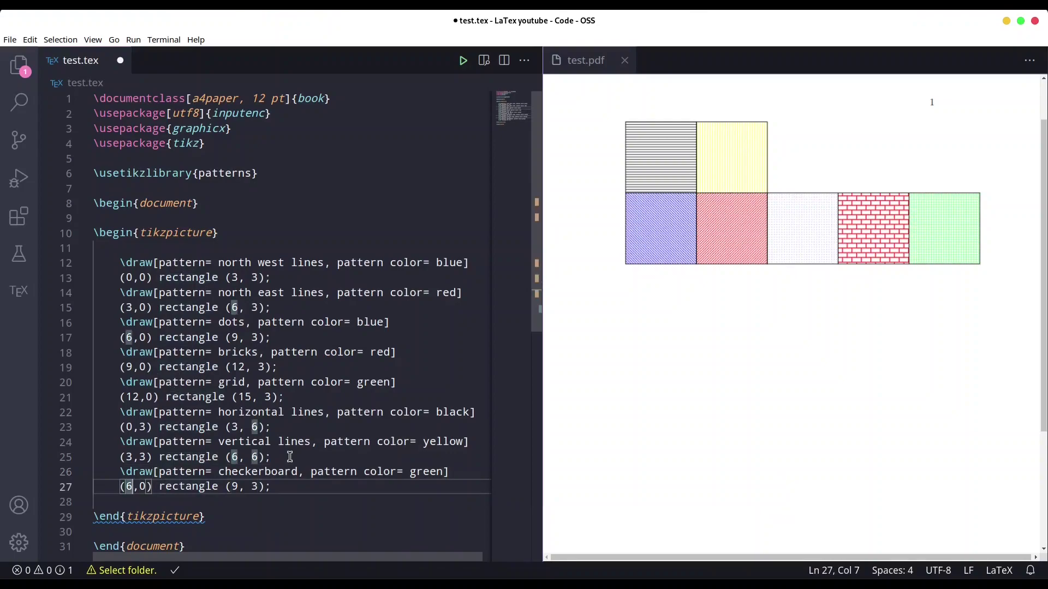
{"action": "key", "text": "BackSpace"}
{"action": "type", "text": "9"}
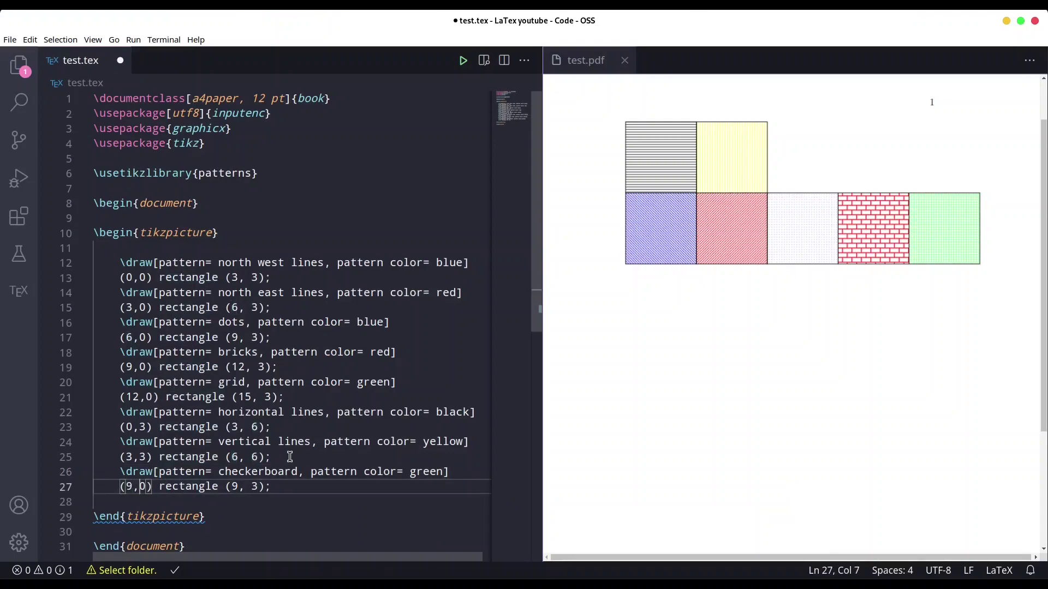
{"action": "key", "text": "Right"}
{"action": "key", "text": "Delete"}
{"action": "type", "text": "3"}
{"action": "key", "text": "Left"}
{"action": "key", "text": "Left"}
{"action": "key", "text": "Left"}
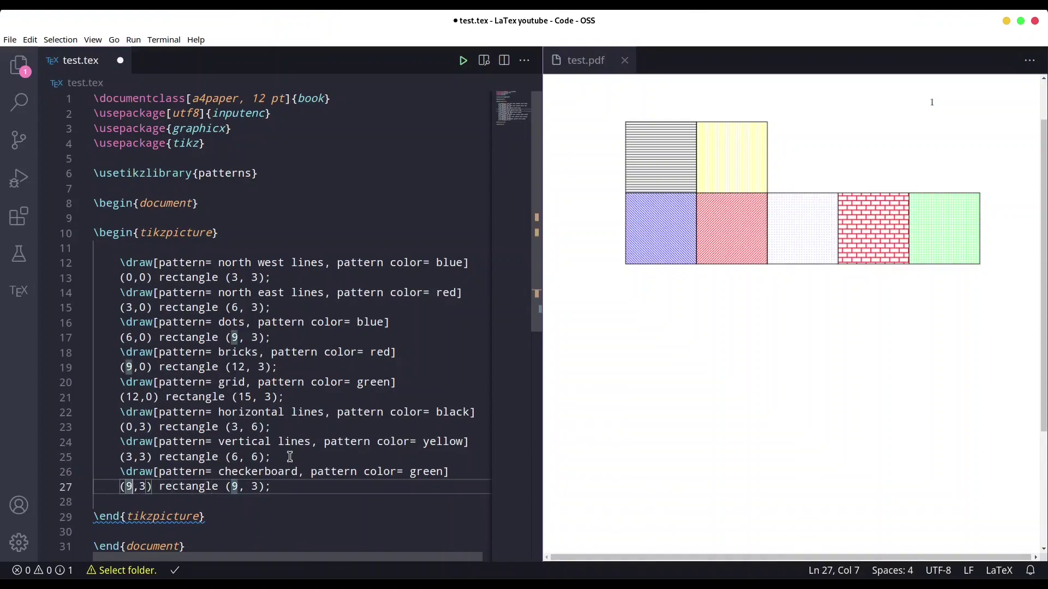
{"action": "key", "text": "BackSpace"}
{"action": "type", "text": "6"}
{"action": "key", "text": "Right"}
{"action": "key", "text": "Right"}
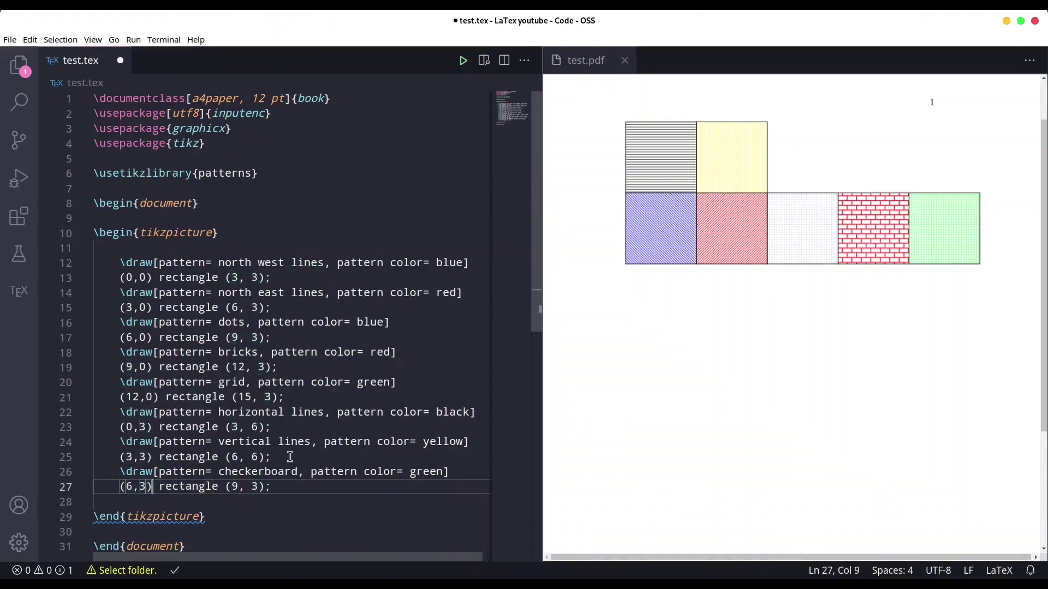
{"action": "key", "text": "ctrl+Right"}
{"action": "key", "text": "Right"}
{"action": "key", "text": "Right"}
{"action": "key", "text": "Right"}
{"action": "key", "text": "Right"}
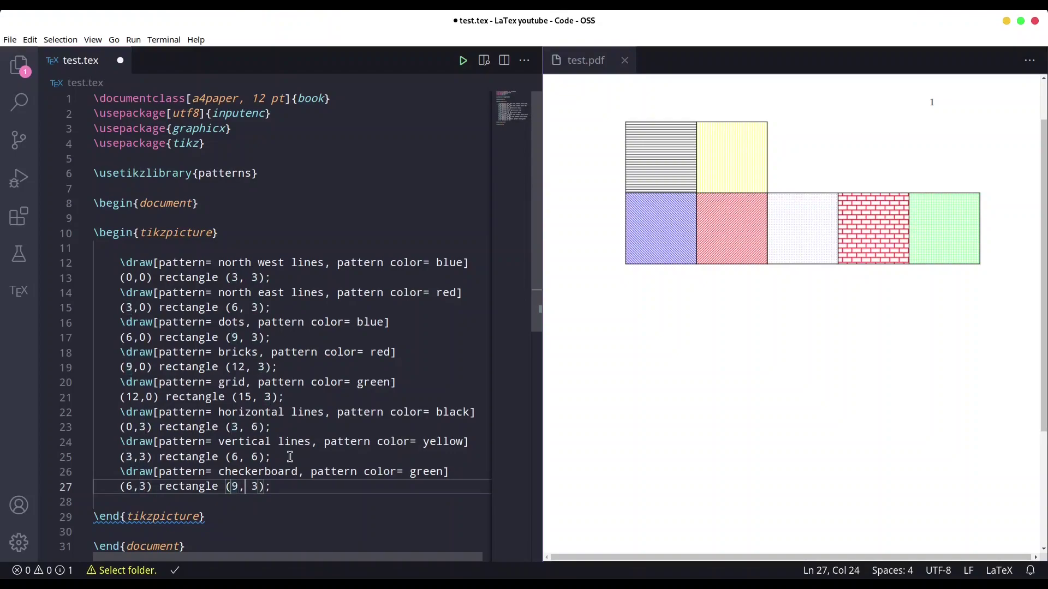
{"action": "key", "text": "Right"}
{"action": "key", "text": "ctrl+s"}
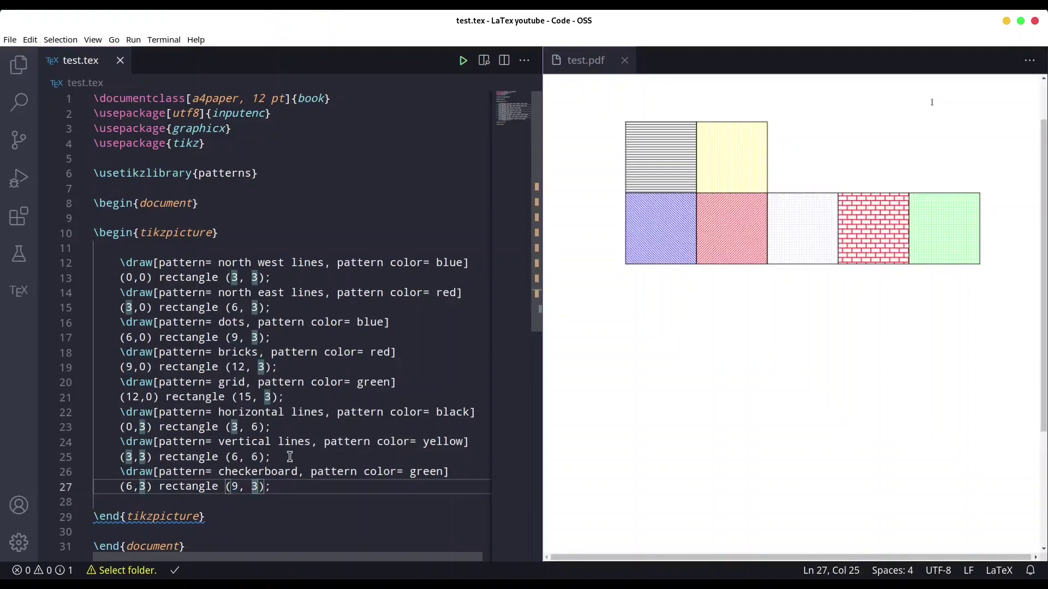
{"action": "key", "text": "Left"}
{"action": "key", "text": "Left"}
{"action": "key", "text": "Delete"}
{"action": "key", "text": "Delete"}
{"action": "type", "text": "6"}
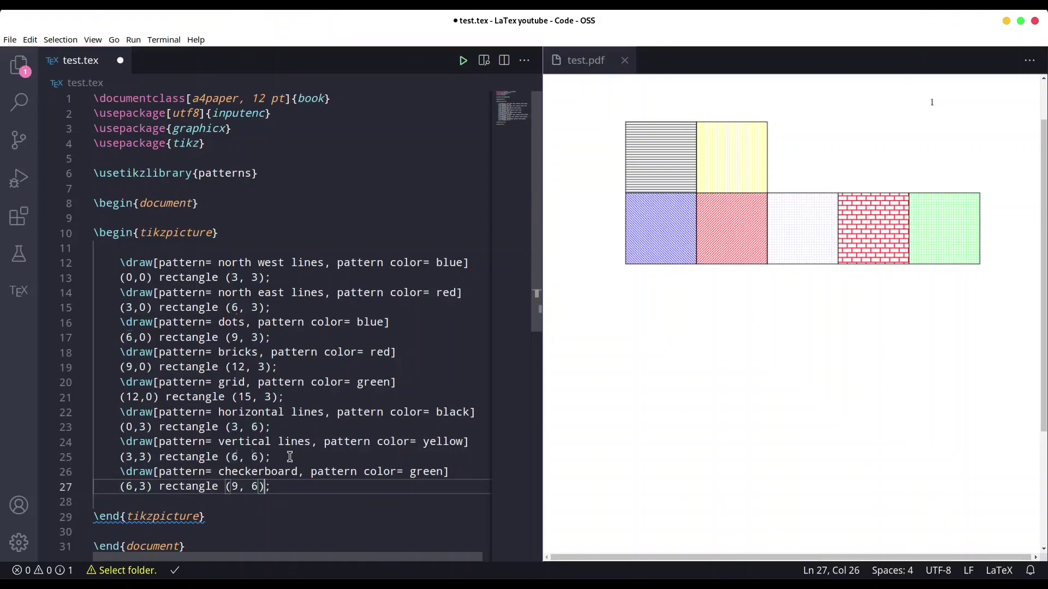
{"action": "key", "text": "ctrl+s"}
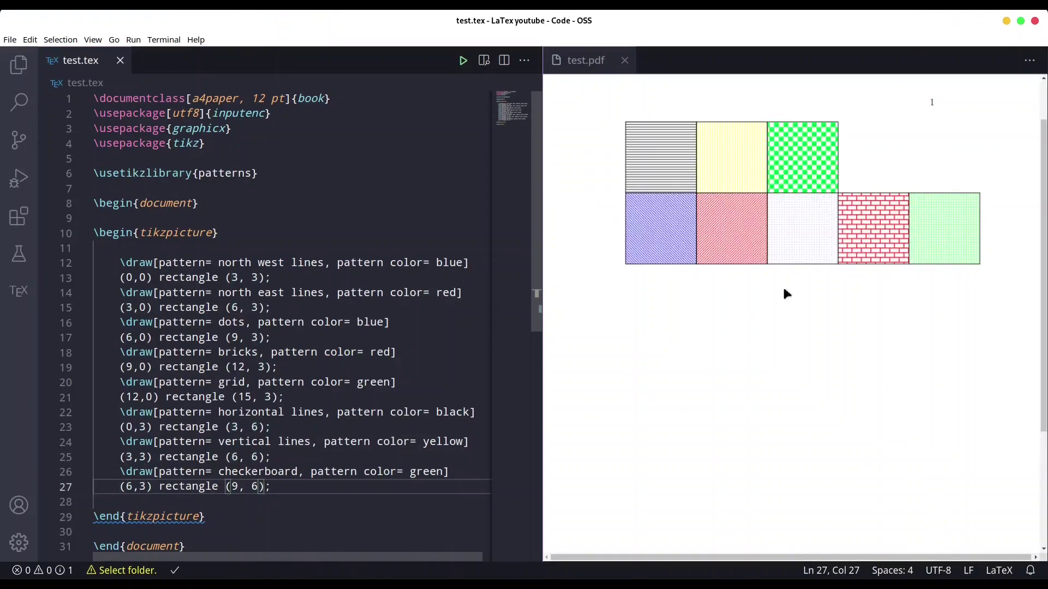
- Add an empty line after the yellow square's command, above the checkerboard \draw
{"action": "key", "text": "Up"}
{"action": "key", "text": "Up"}
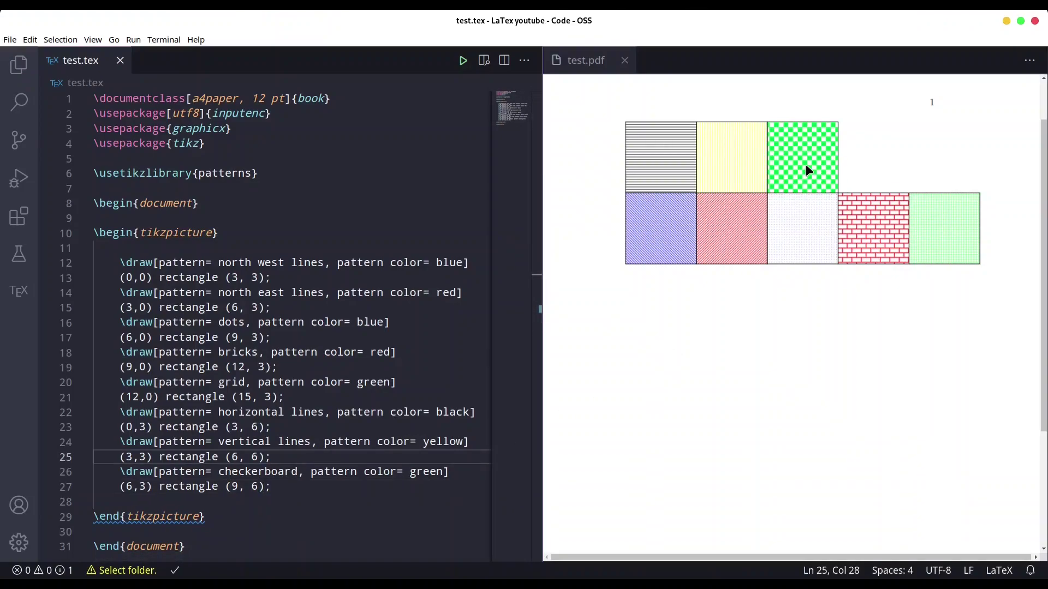
{"action": "key", "text": "End"}
{"action": "key", "text": "Return"}
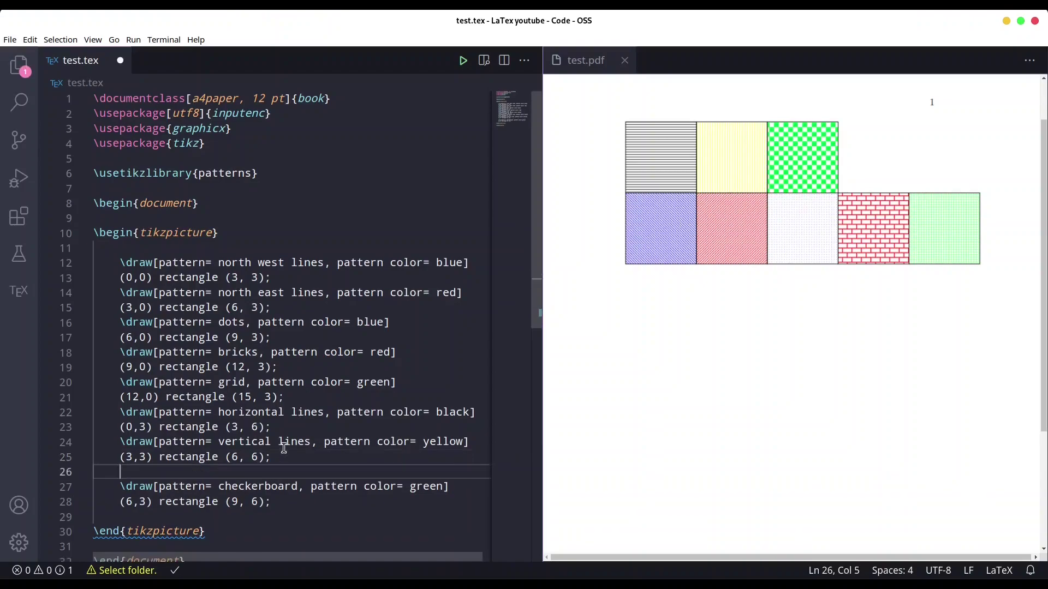
- Copy the checkerboard lines onto the blank line and turn its \draw into \fill
{"action": "left_click_drag", "start_coordinate": [274, 502], "coordinate": [120, 487]}
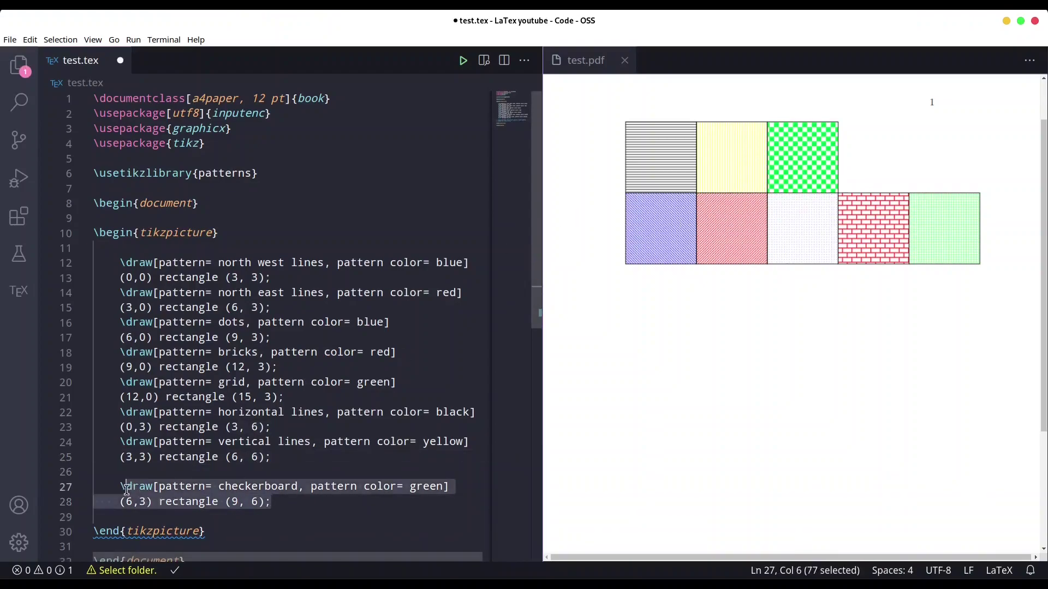
{"action": "left_click", "coordinate": [157, 466]}
{"action": "type", "text": "\\draw[pattern= checkerboard, pattern color= green]     (6,3) rectangle (9, 6);"}
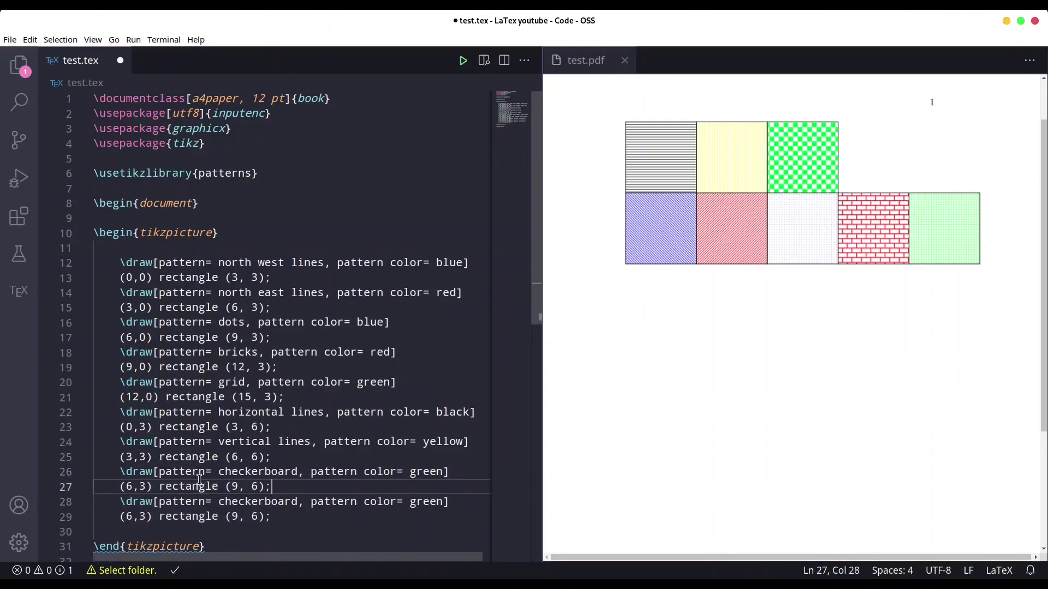
{"action": "key", "text": "Left"}
{"action": "key", "text": "Up"}
{"action": "key", "text": "ctrl+Left"}
{"action": "key", "text": "ctrl+shift+Right"}
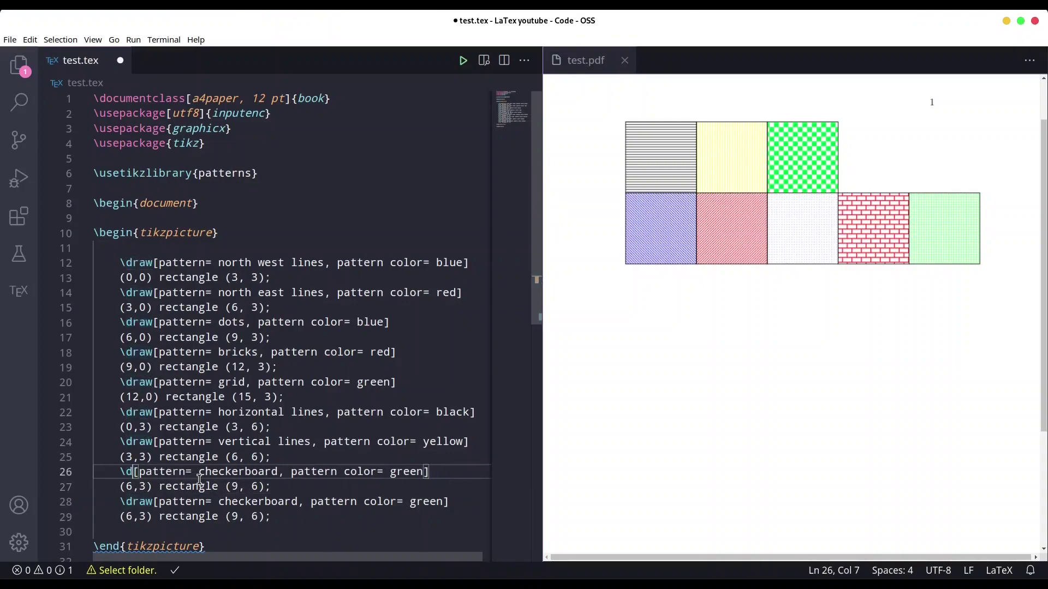
{"action": "type", "text": "fill"}
{"action": "key", "text": "Escape"}
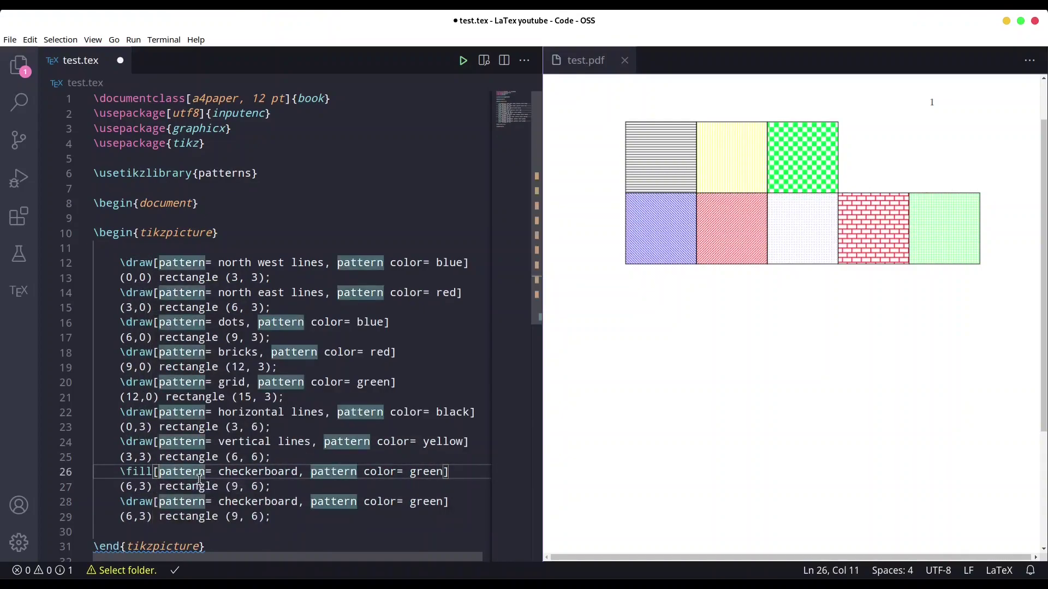
- Reduce the options to [color= red] for the (6,3)–(9,6) square and save to rebuild
{"action": "key", "text": "Delete"}
{"action": "key", "text": "Delete"}
{"action": "key", "text": "Delete"}
{"action": "key", "text": "Delete"}
{"action": "key", "text": "Delete"}
{"action": "key", "text": "Delete"}
{"action": "key", "text": "Delete"}
{"action": "key", "text": "Delete"}
{"action": "key", "text": "Delete"}
{"action": "key", "text": "Delete"}
{"action": "key", "text": "Delete"}
{"action": "key", "text": "Delete"}
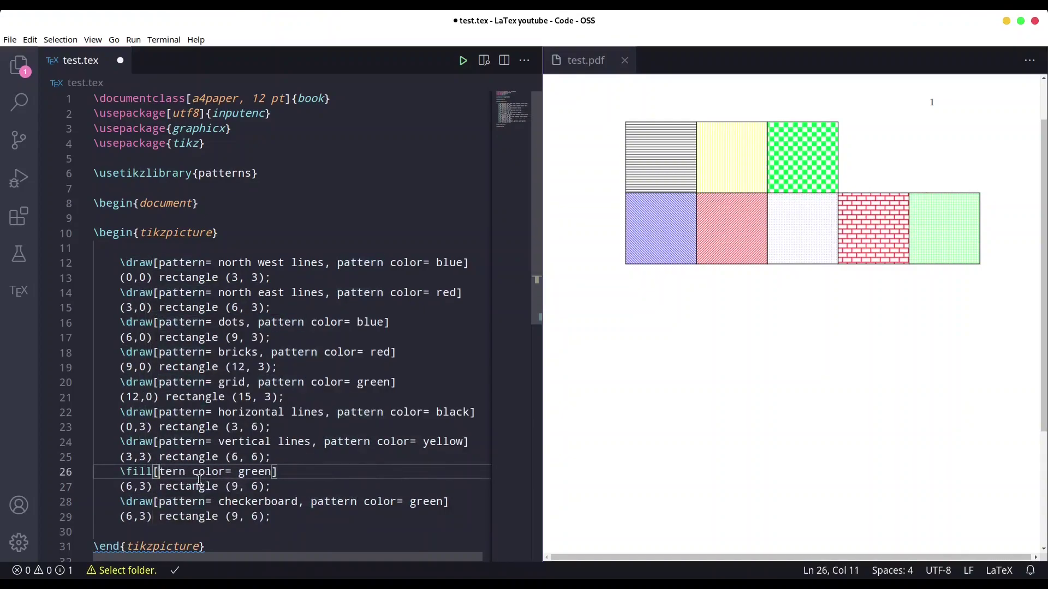
{"action": "key", "text": "Delete"}
{"action": "key", "text": "Delete"}
{"action": "key", "text": "Delete"}
{"action": "key", "text": "Delete"}
{"action": "key", "text": "Delete"}
{"action": "key", "text": "Right"}
{"action": "key", "text": "Right"}
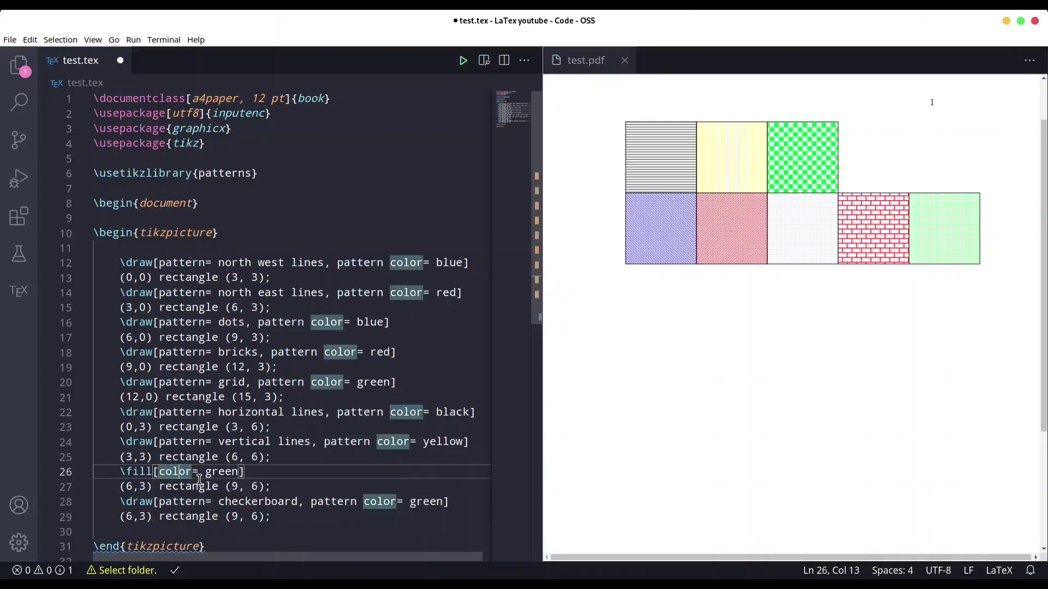
{"action": "key", "text": "Right"}
{"action": "key", "text": "Right"}
{"action": "key", "text": "Right"}
{"action": "key", "text": "Right"}
{"action": "key", "text": "Right"}
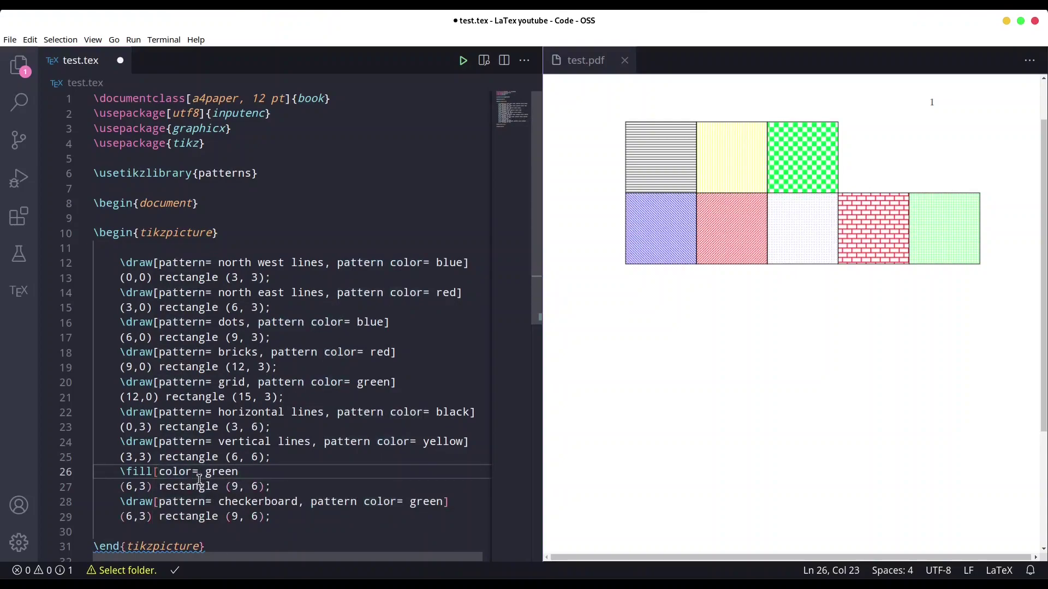
{"action": "key", "text": "BackSpace"}
{"action": "key", "text": "BackSpace"}
{"action": "key", "text": "BackSpace"}
{"action": "type", "text": "r"}
{"action": "type", "text": "ed"}
{"action": "key", "text": "Down"}
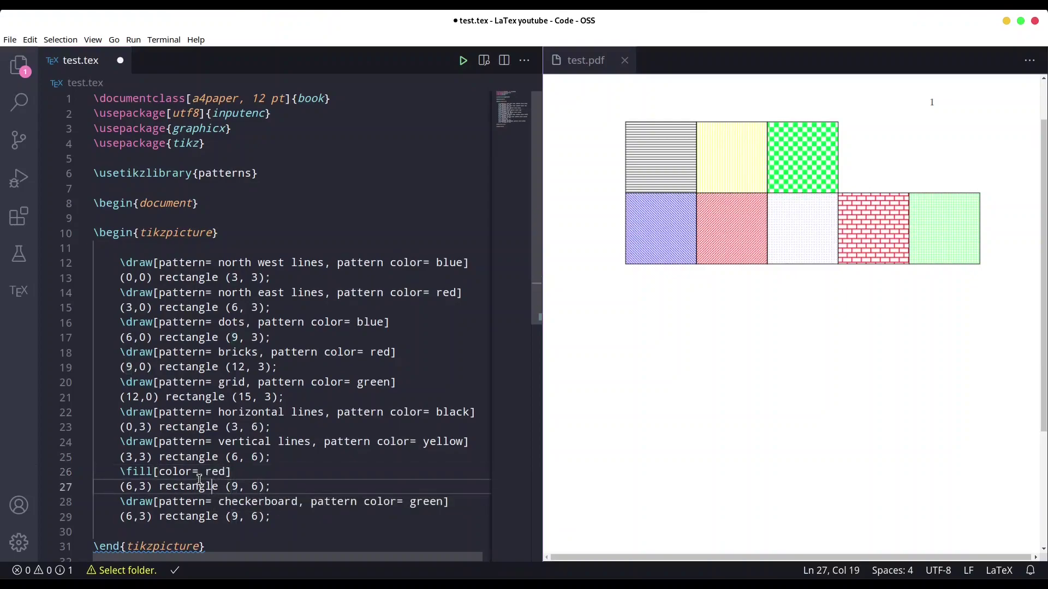
{"action": "key", "text": "Right"}
{"action": "key", "text": "Right"}
{"action": "key", "text": "Right"}
{"action": "key", "text": "Right"}
{"action": "key", "text": "Right"}
{"action": "key", "text": "Right"}
{"action": "type", "text": "s"}
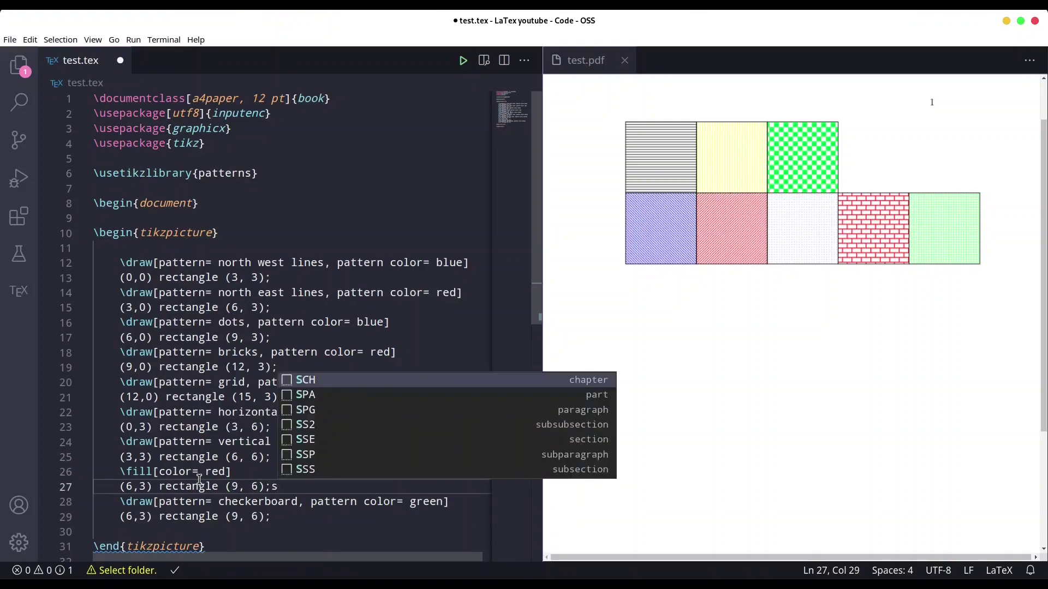
{"action": "key", "text": "BackSpace"}
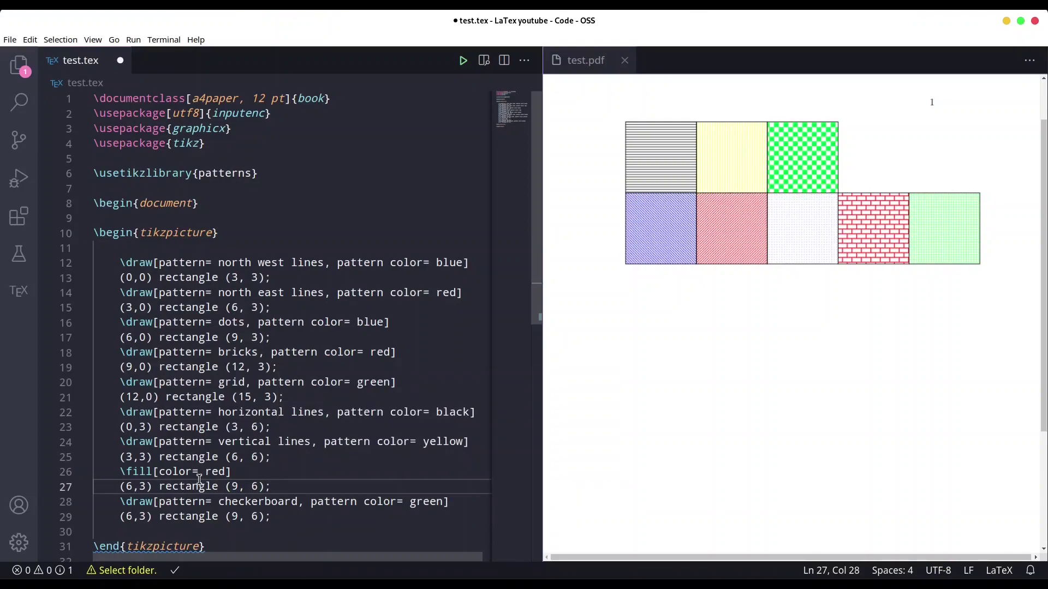
{"action": "key", "text": "ctrl+s"}
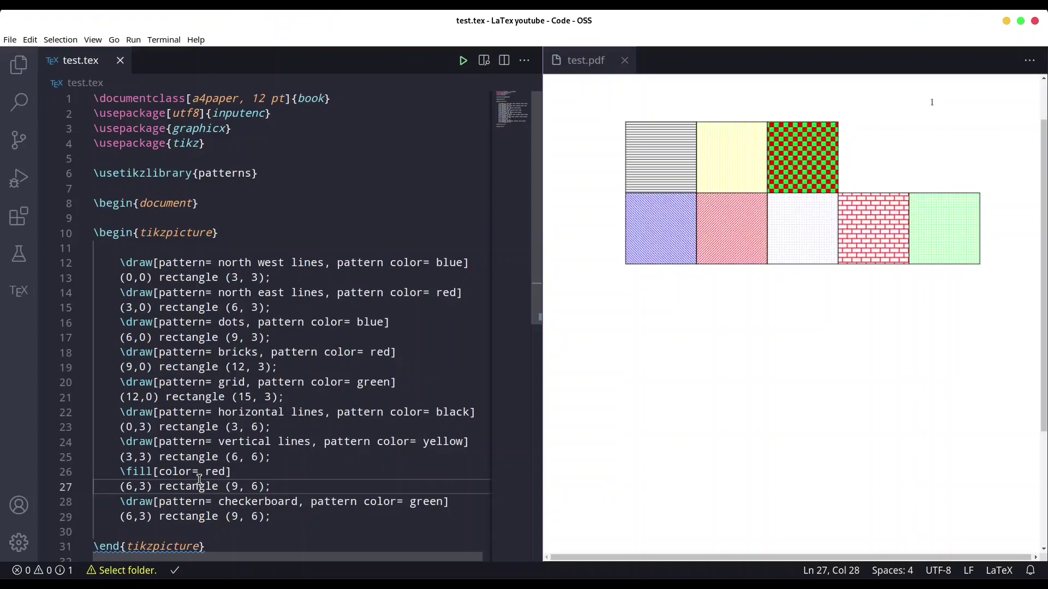